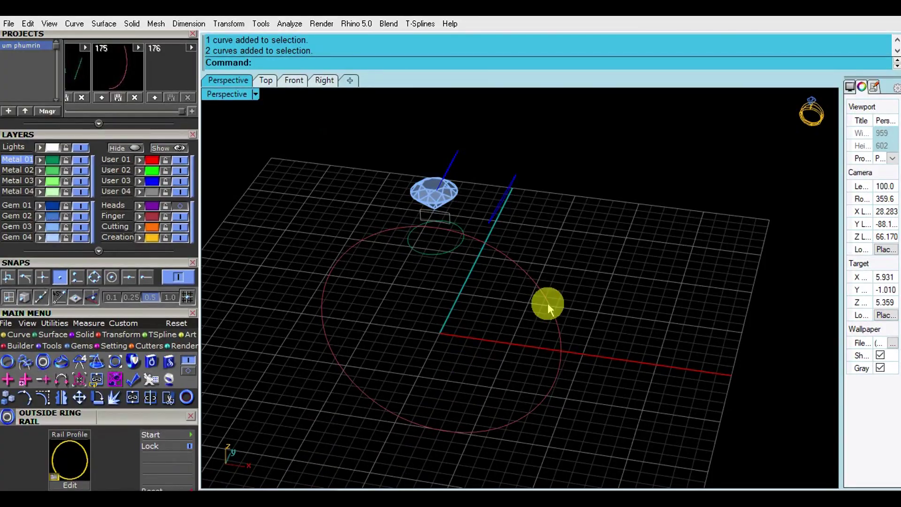
- Extrude the circle beneath the gem upward on one side only, about 4.15 mm, to just above the diamond's top
right_click_drag(548, 308, 497, 300)
left_click(497, 300)
right_click(511, 293)
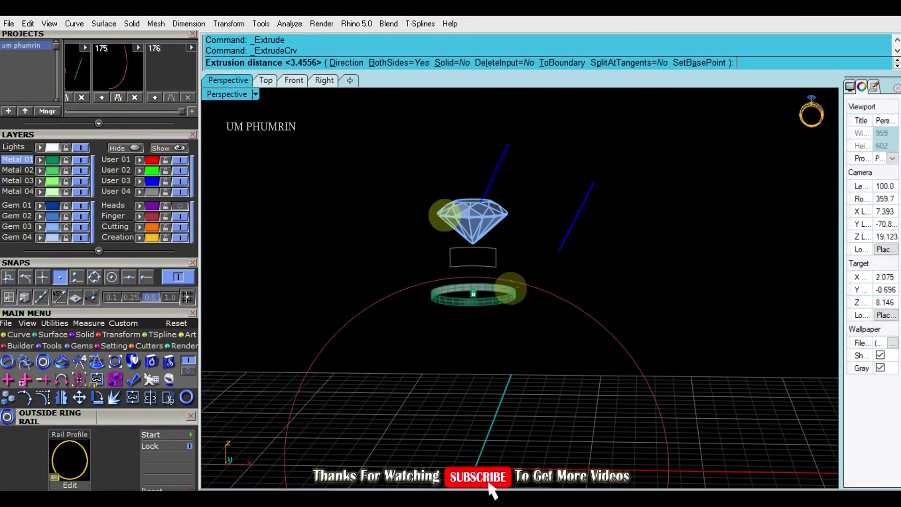
left_click(296, 80)
scroll(445, 177, "down", 2)
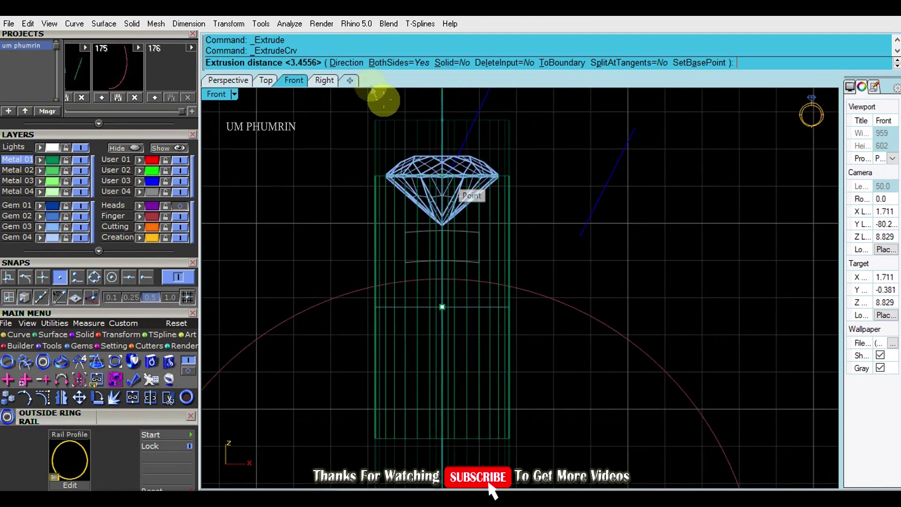
left_click(403, 63)
scroll(458, 155, "up", 4)
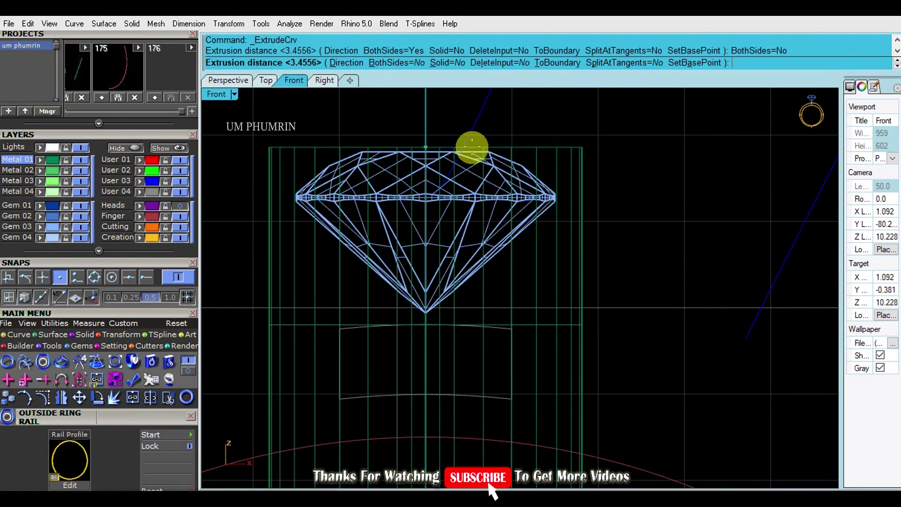
left_click(469, 144)
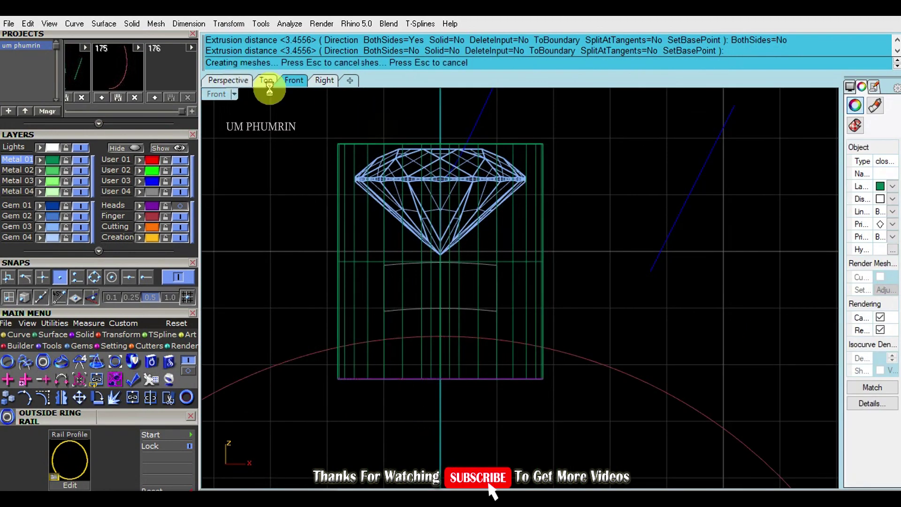
- Offset the cylinder surface inward into a solid tube around the gem and turn off its isocurve display
left_click(228, 80)
left_click(499, 235)
type("os")
key("Return")
right_click_drag(524, 199, 526, 227)
left_click(527, 224)
key("Return")
left_click(564, 179)
right_click_drag(564, 179, 565, 145)
left_click(527, 206)
left_click(880, 371)
- Loft a surface between the two tilted blue circles beside the tube
left_click(666, 266)
scroll(554, 197, "up", 4)
left_click_drag(564, 131, 489, 97)
left_click_drag(684, 225, 599, 184, "shift")
right_click_drag(599, 183, 604, 218, "shift")
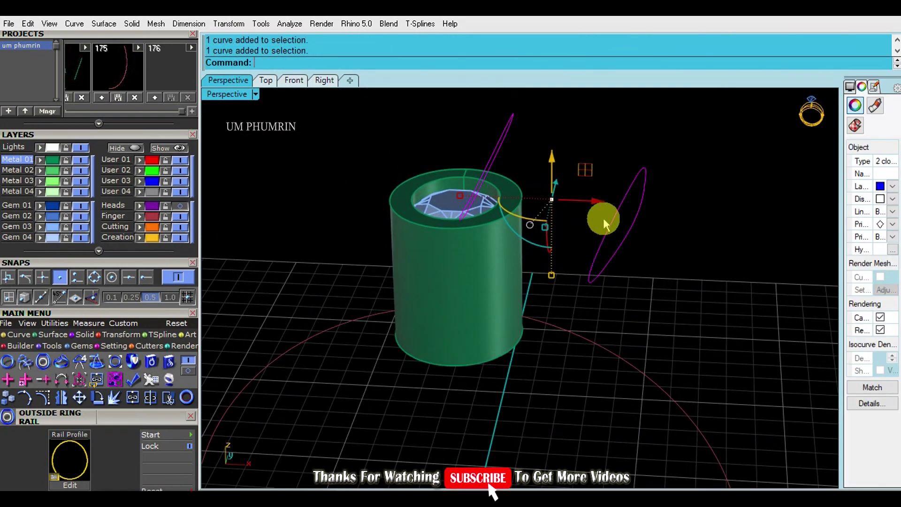
type("lo")
key("Return")
key("Return")
key("Return")
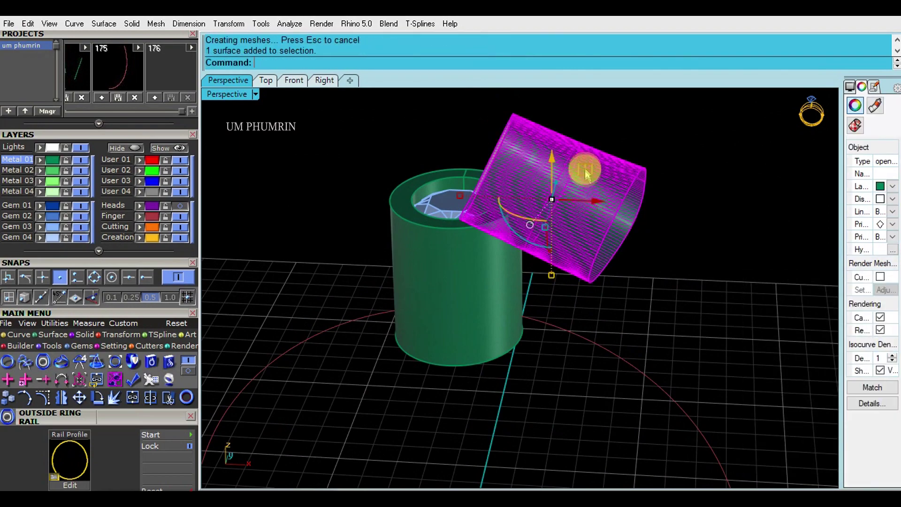
- Polar array the lofted surface around the origin 0 to make four evenly spaced cutters
right_click_drag(583, 167, 636, 229)
type("A")
key("Return")
type("0")
key("Return")
key("Return")
key("Return")
key("Return")
- Subtract the four lofted cutters from the tube with Boolean difference to shape the prongs
left_click(704, 256)
right_click_drag(704, 256, 615, 211)
left_click(536, 277)
right_click_drag(536, 275, 588, 278)
type("b")
key("Return")
left_click(582, 205)
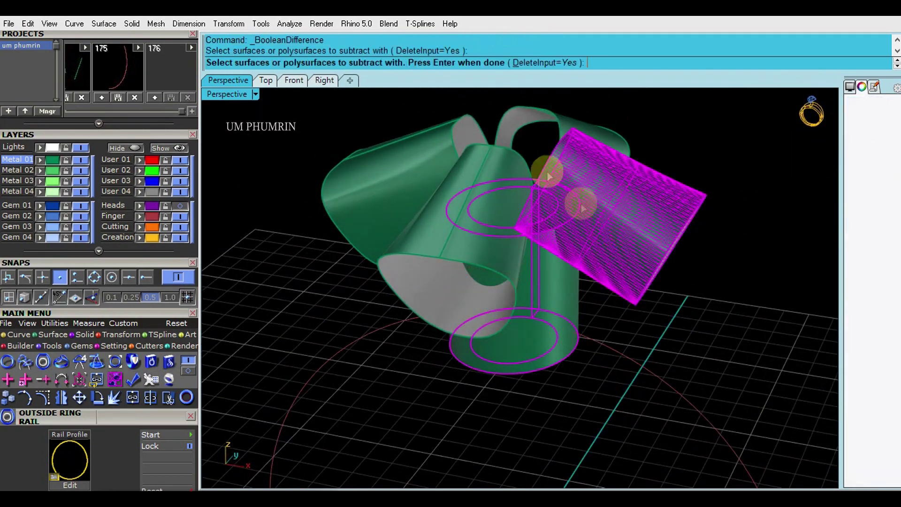
left_click(506, 134)
left_click(443, 161)
left_click(465, 225)
right_click_drag(322, 212, 316, 113)
- Extrude the finger-size circle on both sides, about 3.8 mm each way, into a band beneath the head
left_click(293, 81)
scroll(465, 236, "up", 4)
left_click_drag(328, 271, 565, 392)
scroll(556, 366, "down", 4)
right_click_drag(551, 326, 548, 251)
left_click(227, 77)
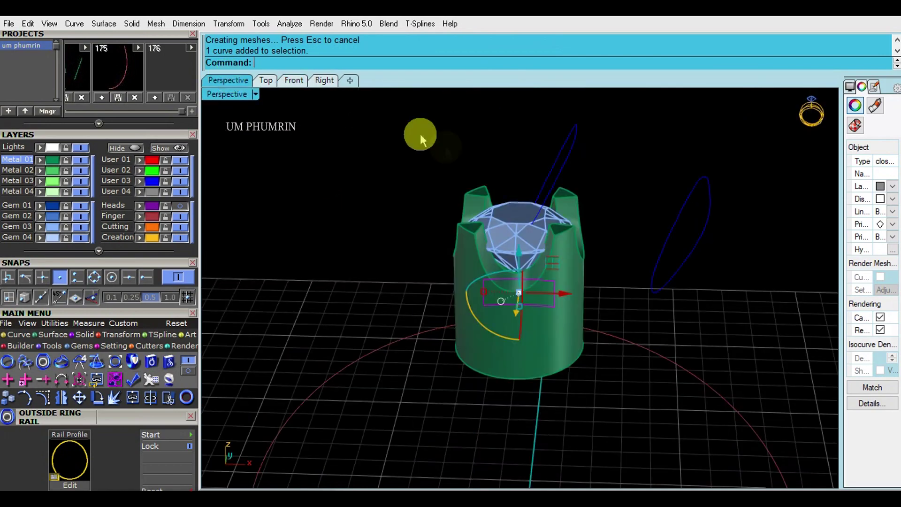
right_click_drag(420, 134, 578, 213)
scroll(579, 212, "down", 4)
scroll(620, 275, "up", 2)
left_click(583, 342)
right_click_drag(583, 342, 535, 322)
type("e")
key("Return")
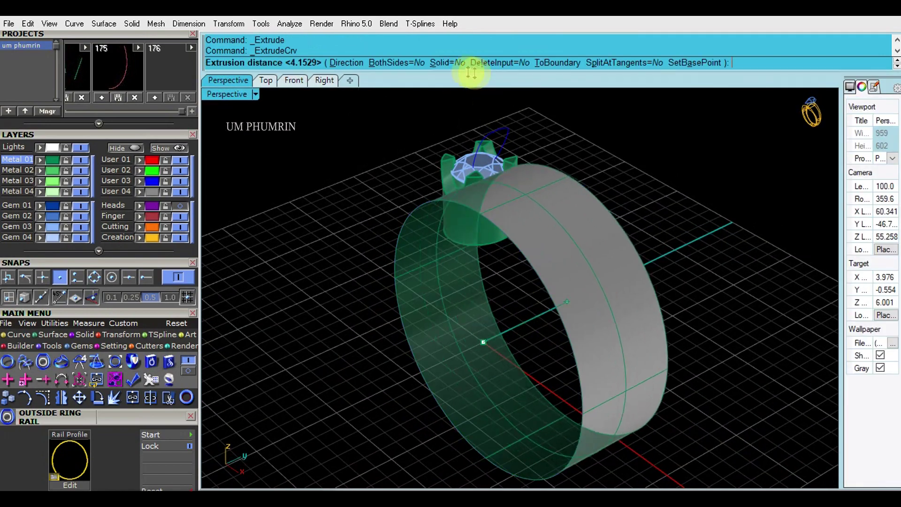
left_click(397, 62)
left_click(395, 290)
right_click_drag(539, 263, 644, 213)
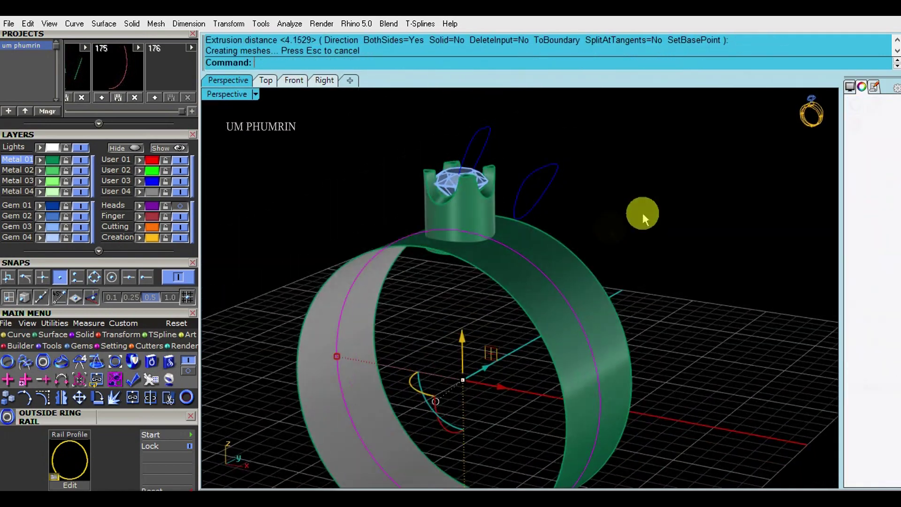
- Subtract the extruded band from the head with Boolean difference and delete the leftover curve at its base
left_click(643, 213)
scroll(469, 230, "up", 5)
left_click(450, 190)
right_click_drag(458, 197, 494, 233)
type("bd")
key("Return")
left_click(498, 278)
key("Return")
right_click_drag(657, 258, 518, 278)
left_click(501, 277)
key("Delete")
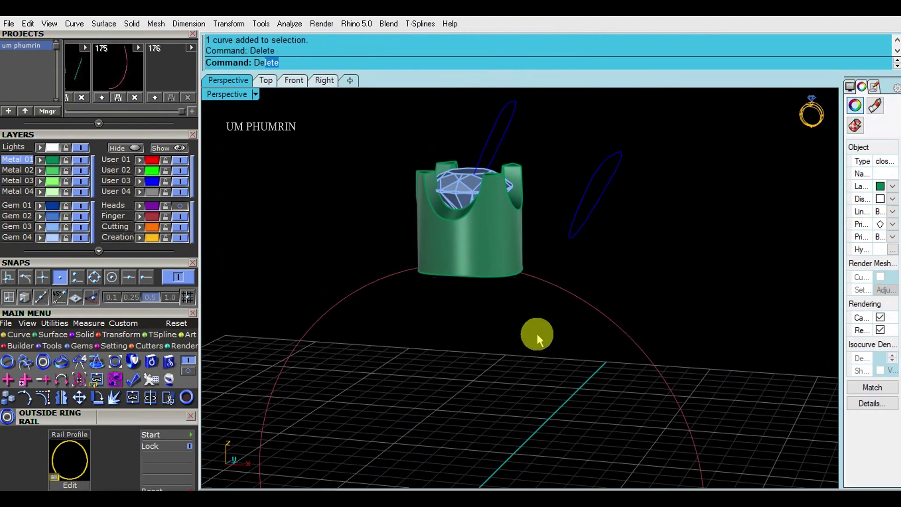
- Move the curved rectangular profile down onto the head's base curve and raise it 0.55 mm
left_click(294, 80)
scroll(477, 255, "up", 2)
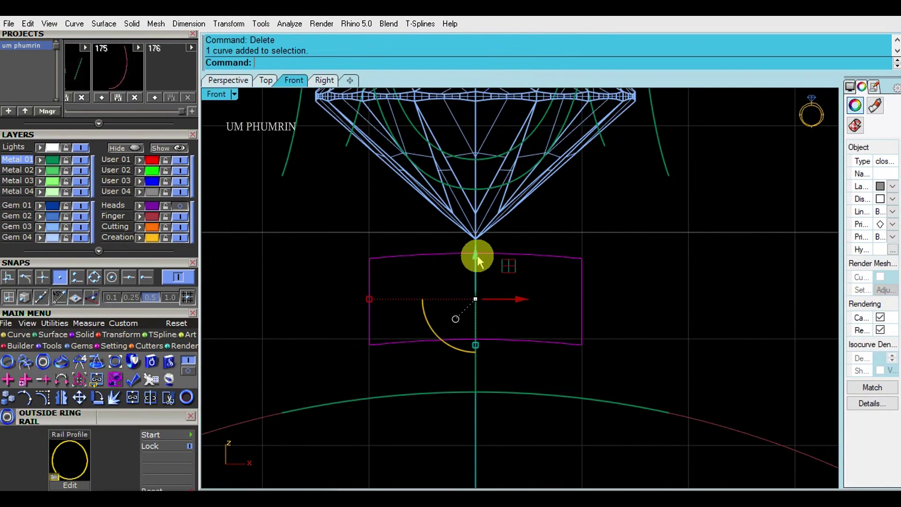
left_click_drag(477, 256, 491, 306)
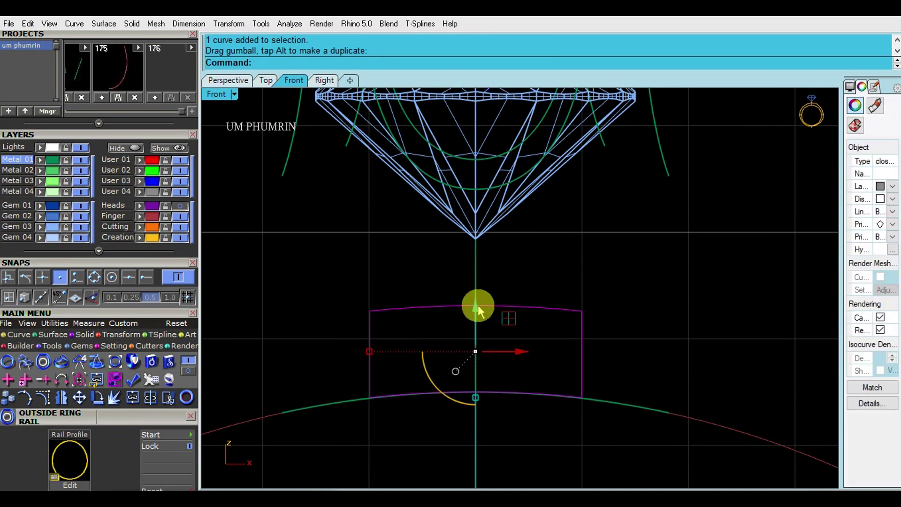
type(".5")
key("Return")
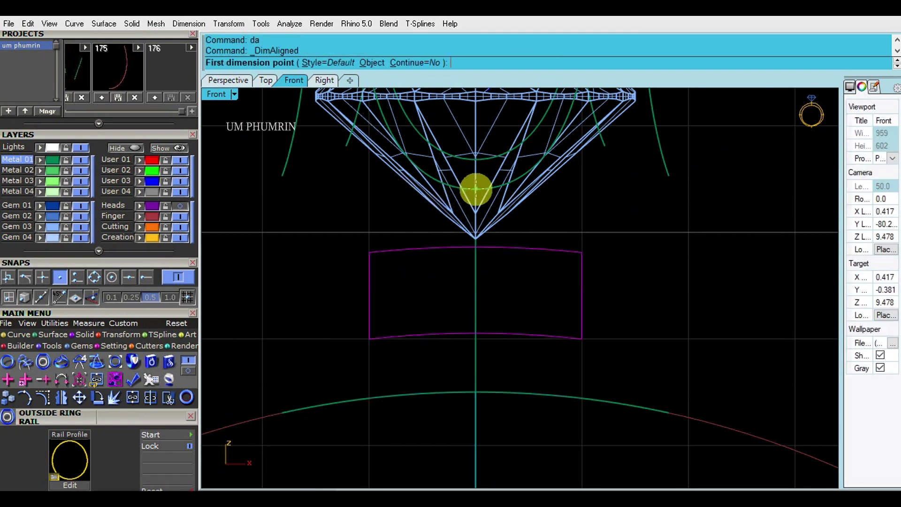
- Measure the gap from the gem's culet to the rectangular profile and from the profile to the base curve
left_click(475, 237)
left_click(476, 247)
key("Escape")
type("da")
key("Return")
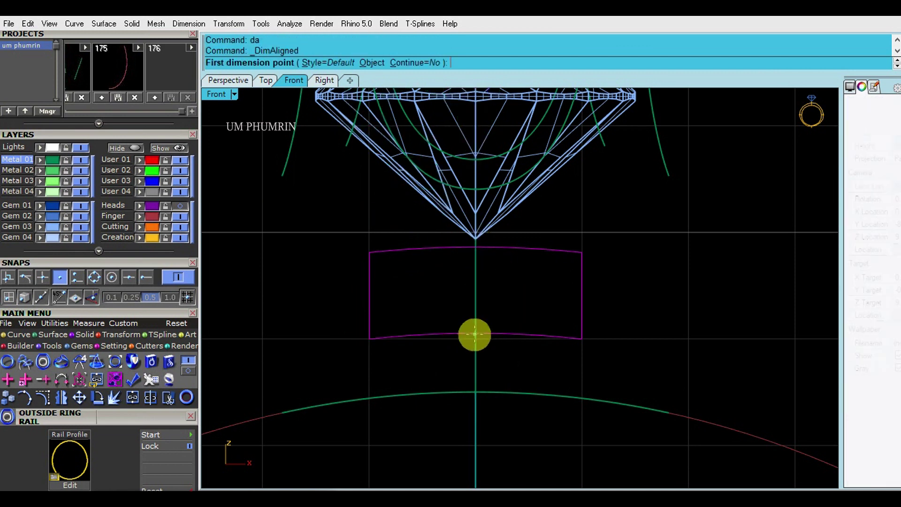
left_click(478, 393)
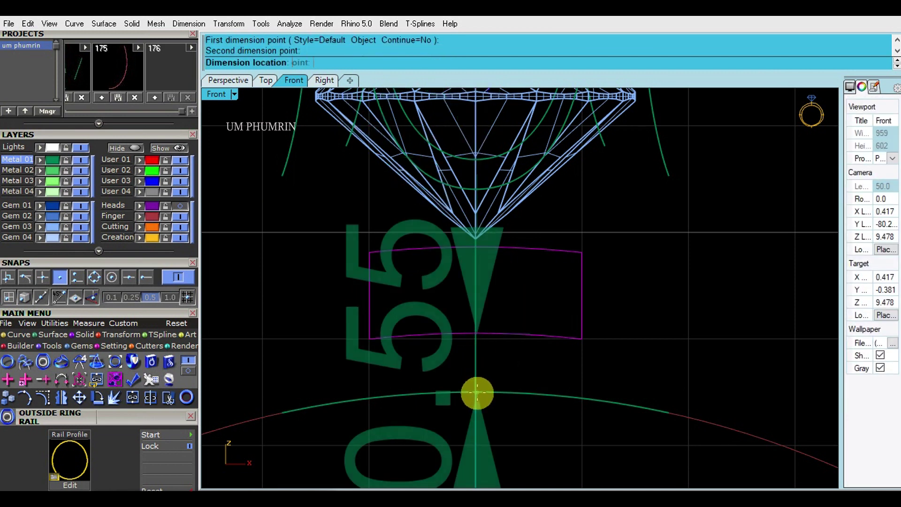
key("Escape")
- Scale the rectangular profile slightly taller about its center
left_click(476, 249)
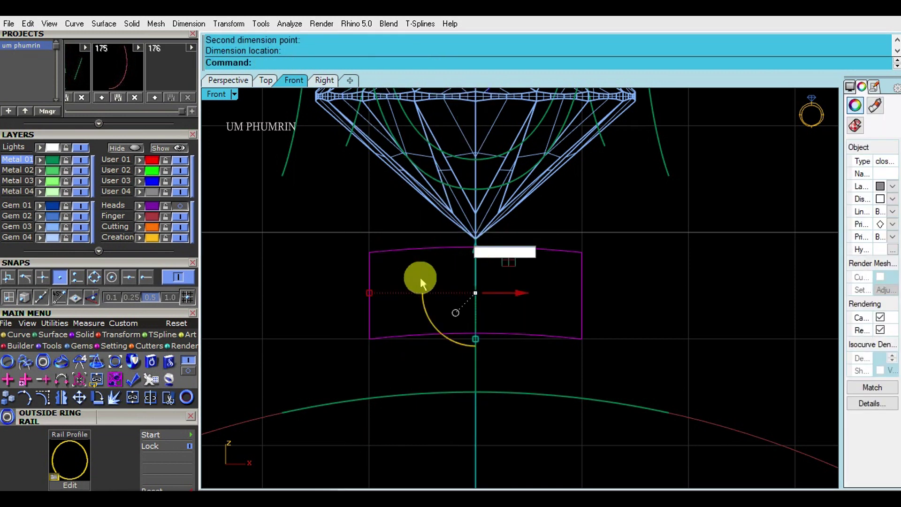
left_click_drag(421, 278, 322, 267)
left_click_drag(476, 339, 481, 340)
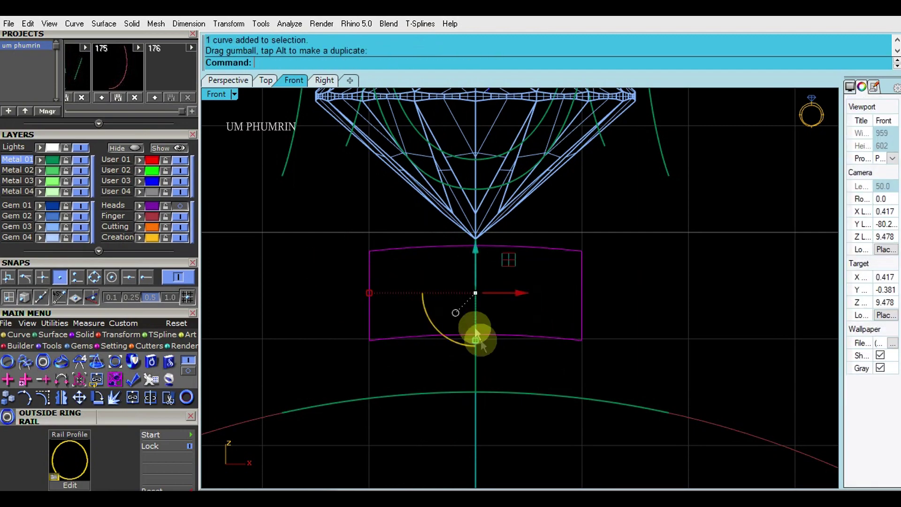
- Extrude the rectangular profile on both sides so it passes completely through the head
left_click(228, 80)
right_click_drag(459, 261, 458, 315)
key("ctrl+e")
left_click(636, 177)
right_click_drag(486, 350, 546, 324)
scroll(547, 324, "up", 3)
- Scale the rectangular profile slightly wider so its linked extrusion widens too
left_click(295, 80)
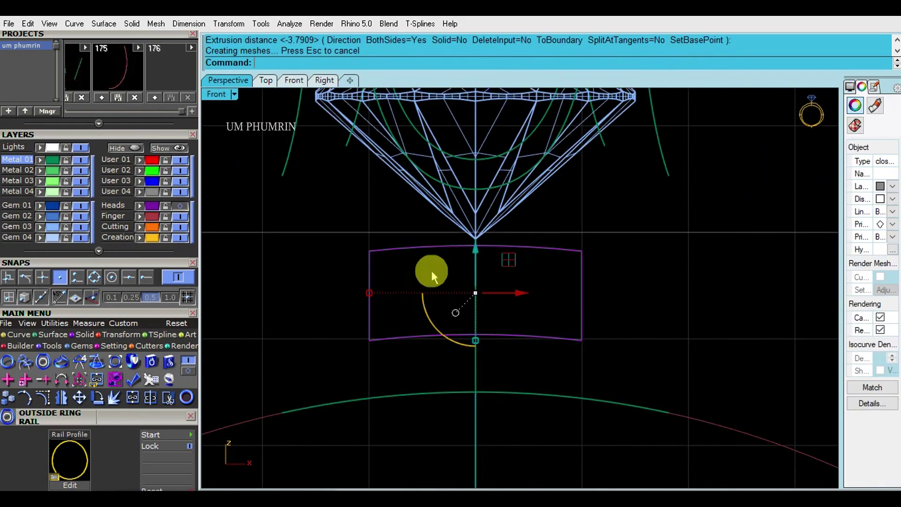
left_click_drag(369, 293, 363, 293)
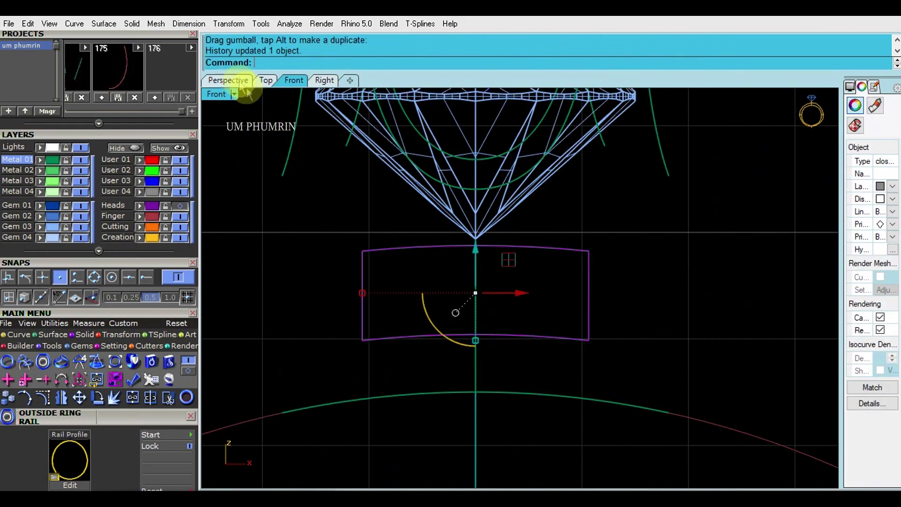
left_click(233, 80)
- Subtract the rectangular extrusion from the head with Boolean difference and hide the User 03 and User 04 layers
right_click_drag(523, 232, 584, 275)
left_click(584, 276)
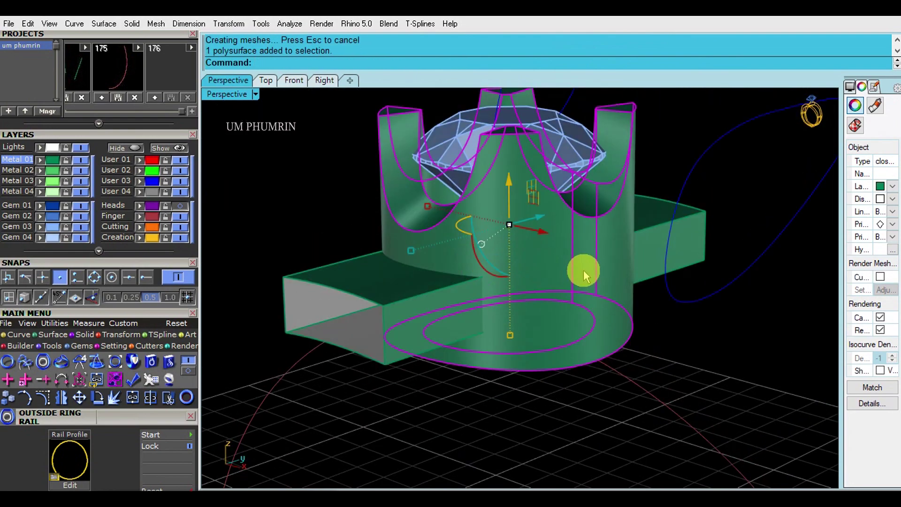
type("bd")
key("Return")
left_click(408, 310)
key("Return")
right_click_drag(320, 195, 473, 177)
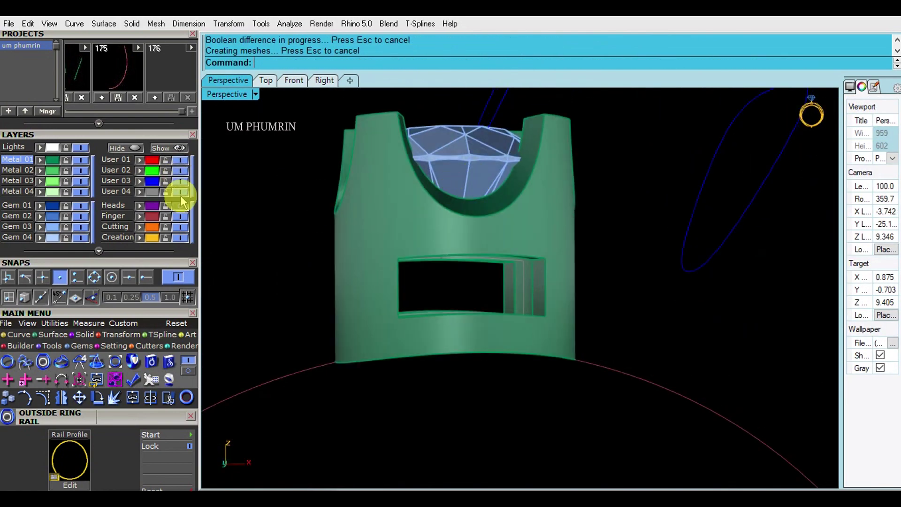
right_click_drag(515, 229, 513, 241)
left_click(182, 191)
left_click(178, 182)
- Rotate a copy of the gem and head about the origin 0 to about 344.16°, placing it beside the original
left_click(294, 81)
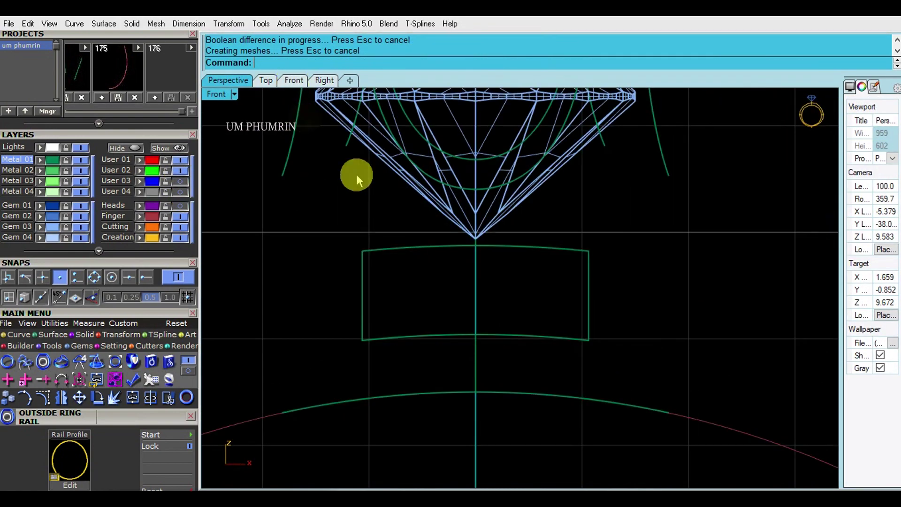
scroll(472, 193, "down", 8)
right_click_drag(472, 193, 431, 256)
left_click_drag(327, 141, 553, 376)
right_click_drag(561, 337, 504, 322)
scroll(503, 322, "down", 4)
type("r")
key("Return")
type("0")
key("Return")
left_click(416, 214)
scroll(416, 207, "up", 8)
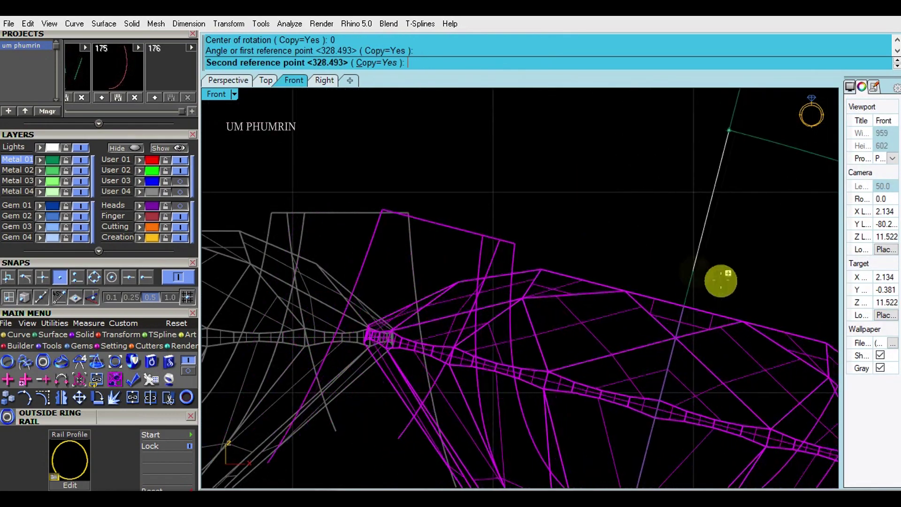
left_click(749, 288)
key("Return")
- Measure the gap between the two neighbouring gems at their girdles, using the End snap
type("da")
key("Return")
left_click(147, 277)
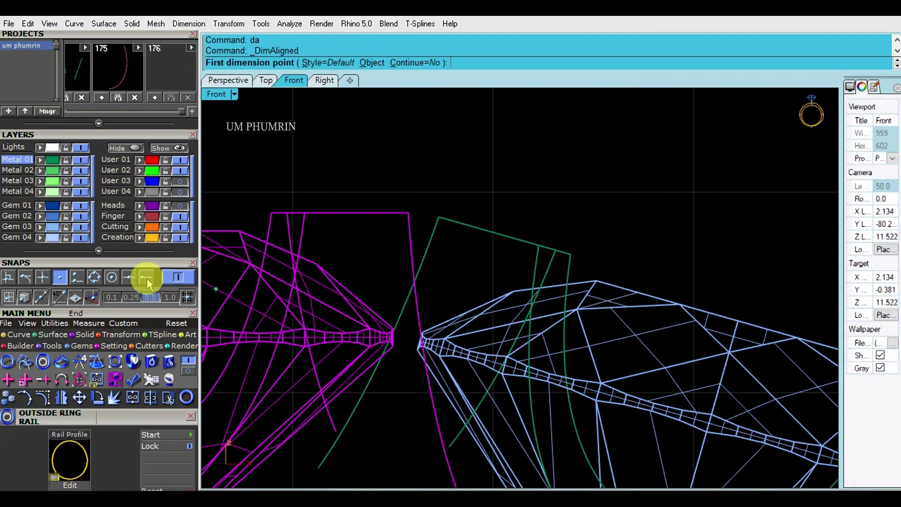
left_click(395, 347)
left_click(417, 349)
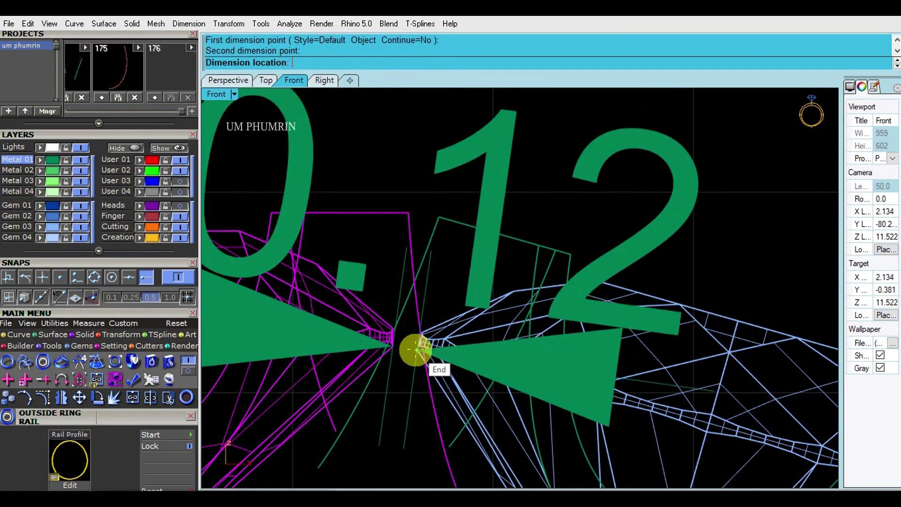
key("Escape")
- Rotate two more copies of the second gem and head about the origin 0, using the gems' points as references for equal spacing
scroll(431, 350, "down", 12)
left_click(458, 272)
right_click_drag(586, 399, 567, 367)
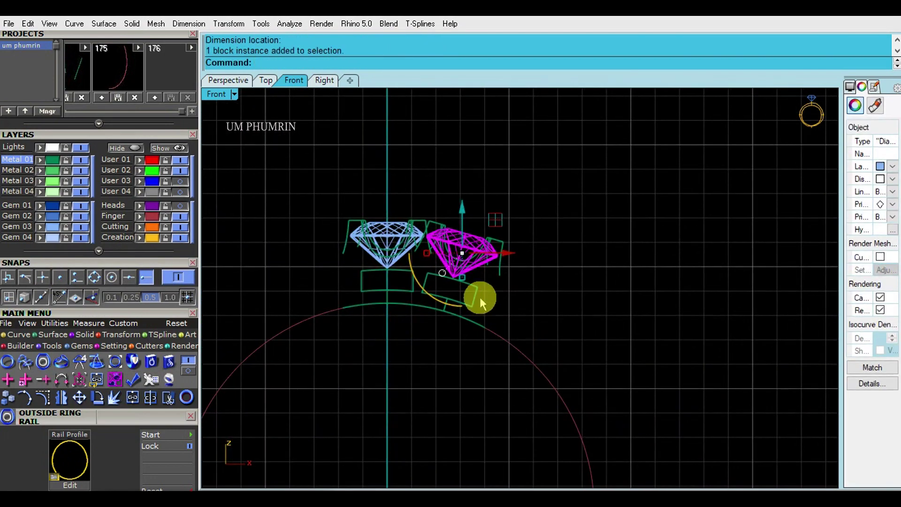
left_click(479, 297, "shift")
type("r")
key("Return")
type("0")
key("Return")
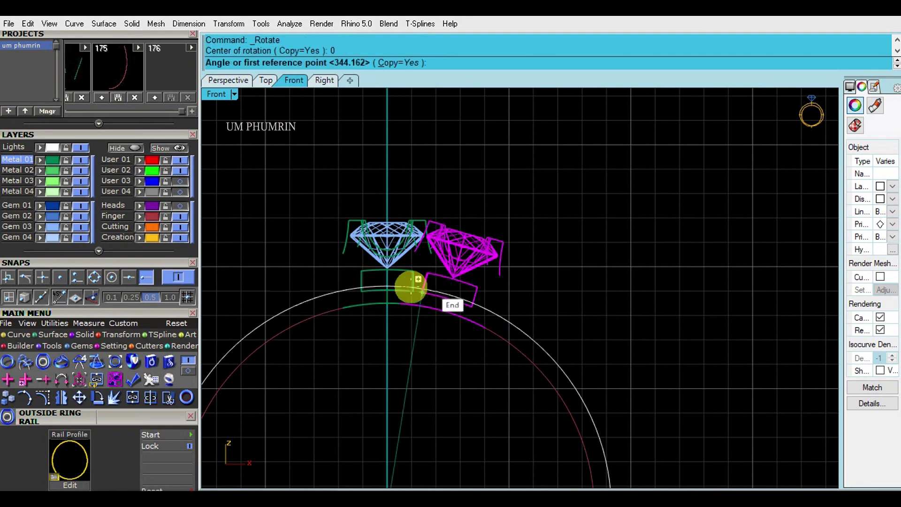
left_click(146, 277)
left_click(59, 277)
left_click(399, 230)
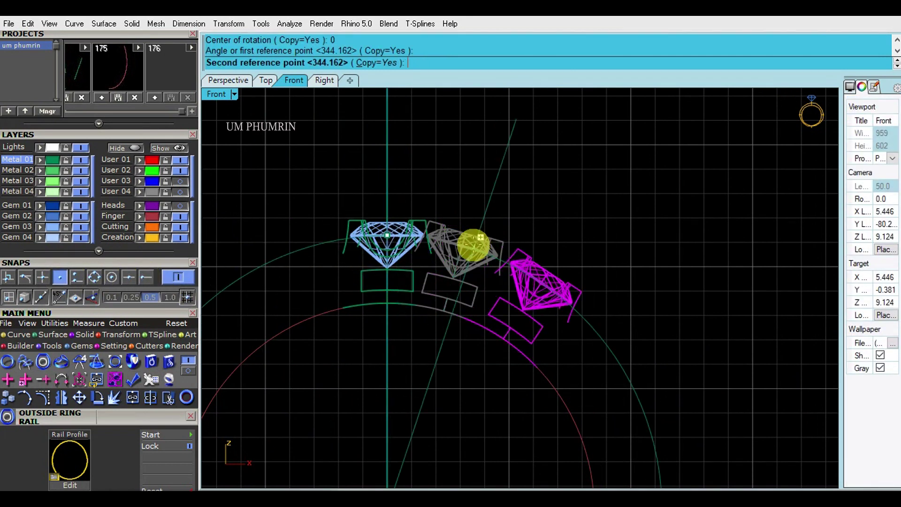
left_click(465, 244)
left_click(532, 277)
key("Return")
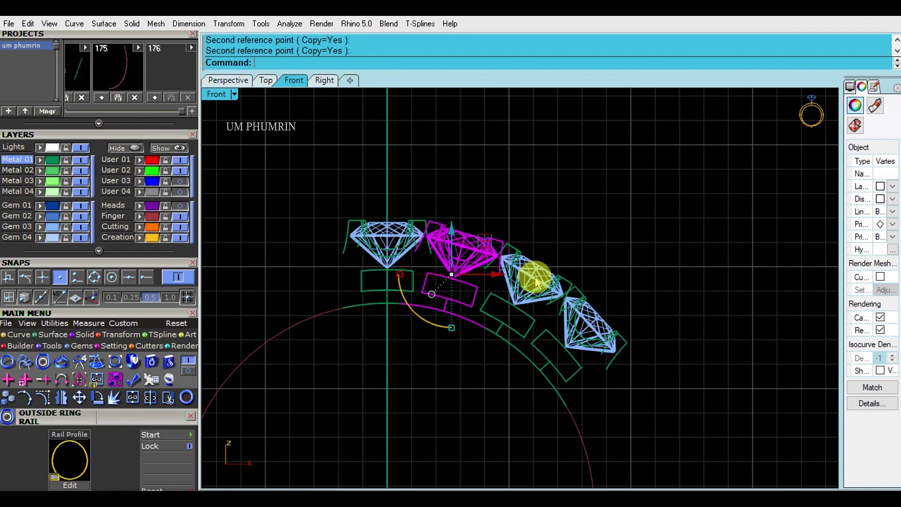
- Mirror the three side gems and heads across the vertical axis through the origin 0
left_click(550, 227)
left_click_drag(389, 181, 652, 412)
right_click_drag(652, 392, 650, 336)
type("Mm")
key("Return")
type("0")
key("Return")
left_click(423, 308)
- Create an outside ring rail around the finger circle with 1.8 mm side and 1.5 mm bottom thickness
scroll(428, 313, "down", 8)
left_click(448, 342)
right_click_drag(444, 366, 437, 313)
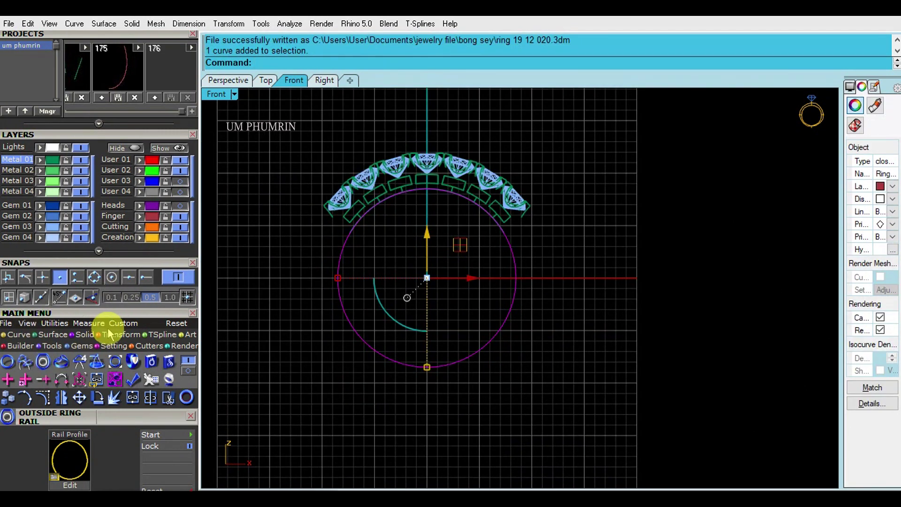
left_click_drag(111, 264, 130, 107)
left_click(150, 287)
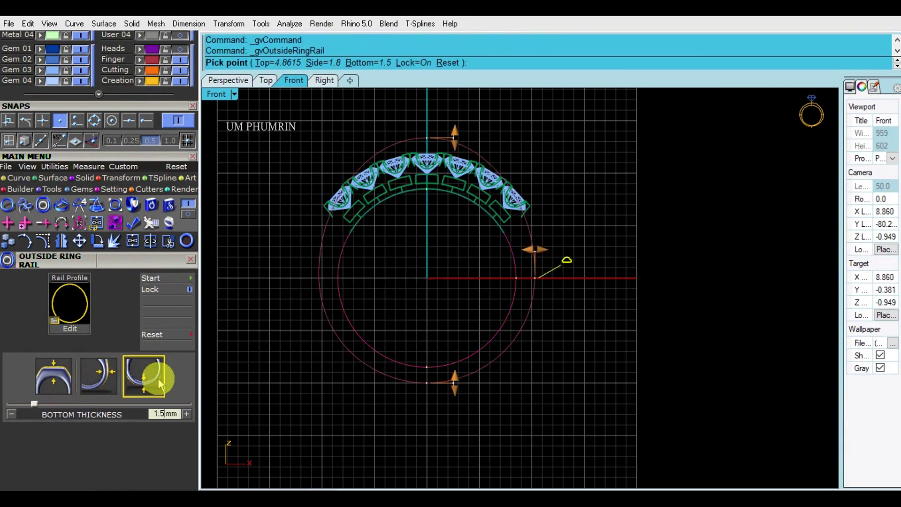
- Draw a vertical line through the origin 0 with the BothSides option, long enough to cross the whole outer rail
type("l")
key("Return")
type("0")
key("Return")
left_click(286, 61)
left_click(427, 114)
left_click_drag(450, 117, 397, 116)
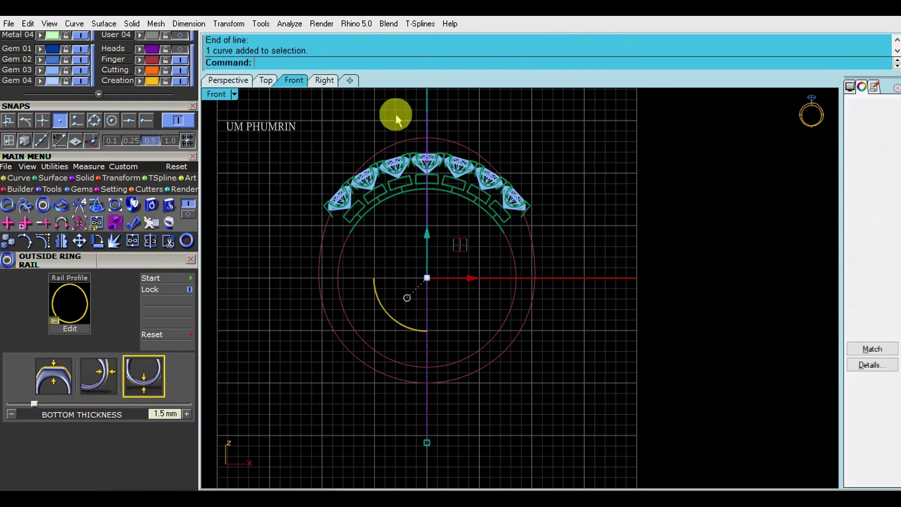
- Trim away the left half of the outer rail with the vertical line, and delete the line
right_click_drag(400, 122, 410, 146)
type("T")
key("Return")
left_click(417, 165)
key("Return")
type("De")
left_click(496, 180)
- Split the right half of the rail at a point beside the last gem and delete the piece above it
type("Ss")
key("Return")
left_click(320, 61)
scroll(535, 197, "up", 6)
scroll(531, 253, "up", 2)
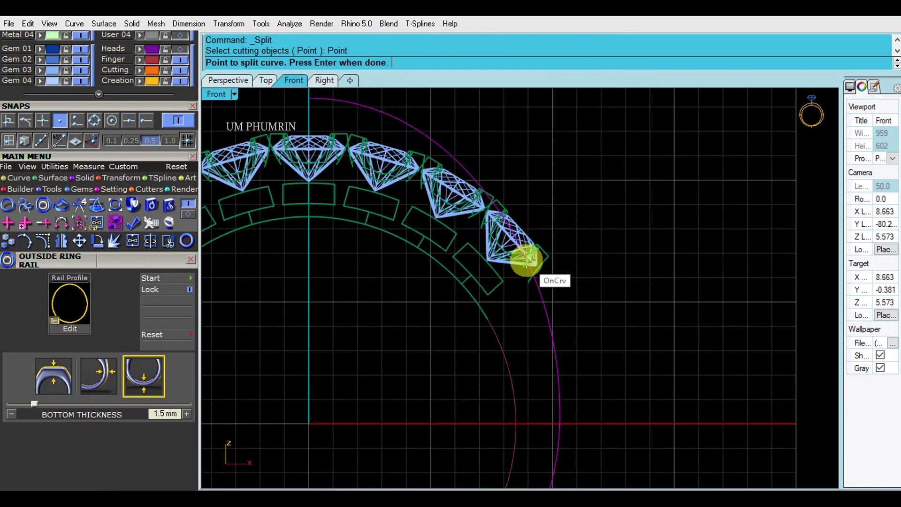
left_click_drag(503, 161, 447, 138)
right_click_drag(509, 169, 531, 195)
type("d")
key("Return")
scroll(538, 201, "down", 4)
- Rebuild the remaining lower right rail curve
right_click_drag(600, 280, 593, 224)
left_click_drag(593, 223, 546, 240)
right_click_drag(584, 253, 562, 254)
type("rb")
key("Return")
key("Return")
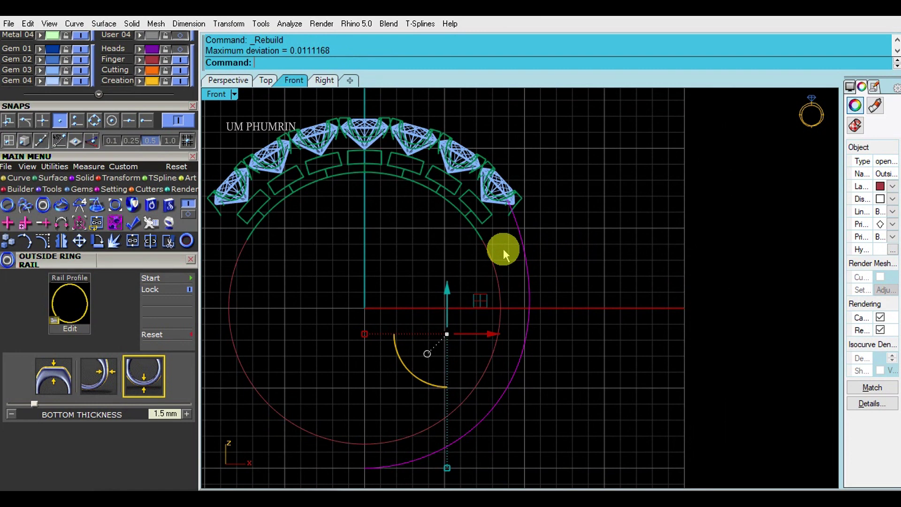
- Turn on the rail curve's control points and select the end points beside the last gem
right_click_drag(503, 249, 627, 240)
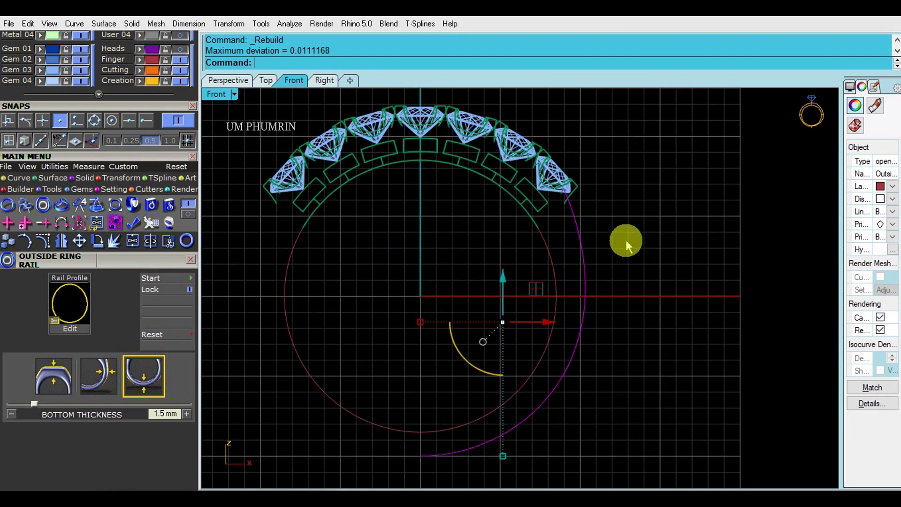
left_click(37, 242)
left_click(392, 278)
scroll(596, 179, "up", 4)
left_click_drag(531, 143, 587, 227)
scroll(562, 192, "up", 4)
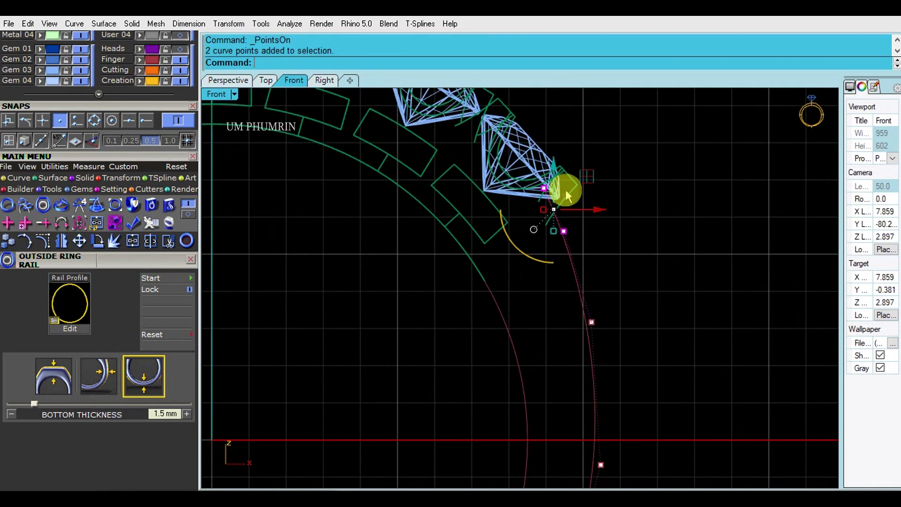
left_click_drag(538, 119, 595, 205)
scroll(565, 194, "up", 4)
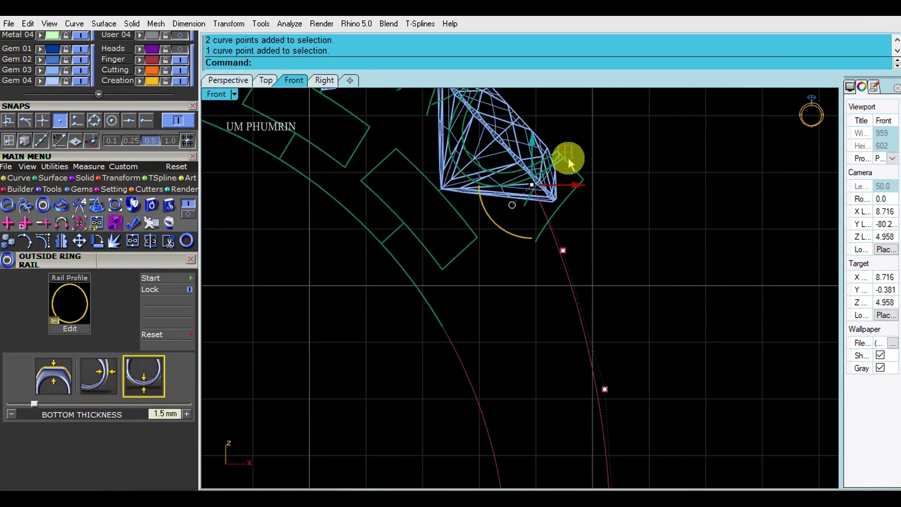
scroll(570, 158, "down", 6)
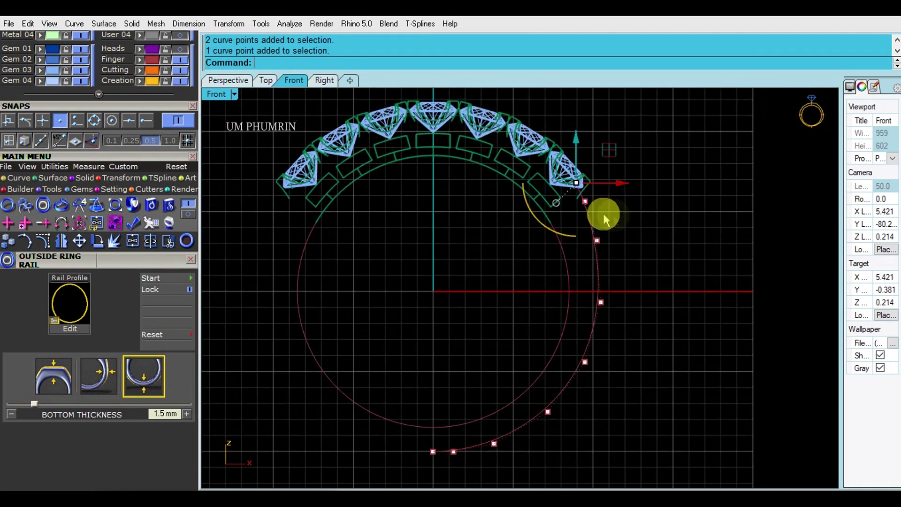
- Mirror the right rail curve across the vertical axis through the origin 0
key("Escape")
left_click_drag(636, 229, 587, 271)
type("Mm")
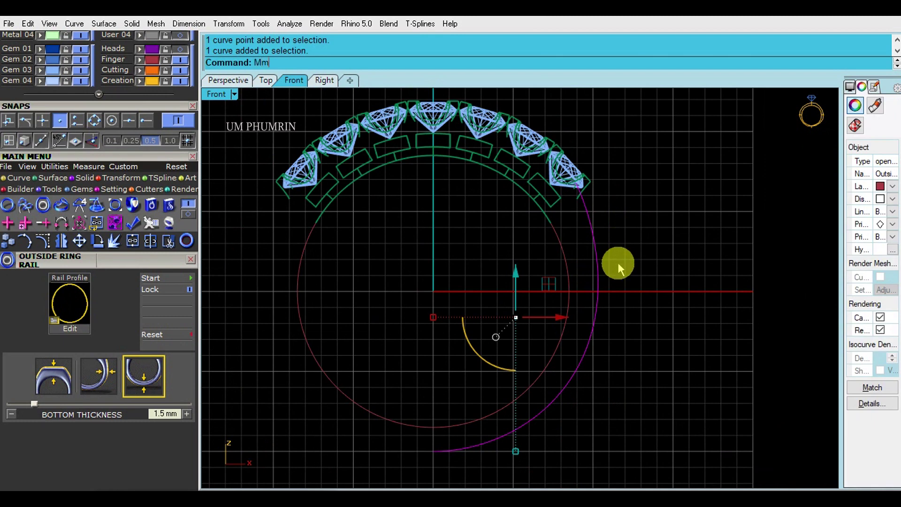
key("Return")
type("0")
key("Return")
left_click(446, 196)
scroll(472, 221, "down", 2)
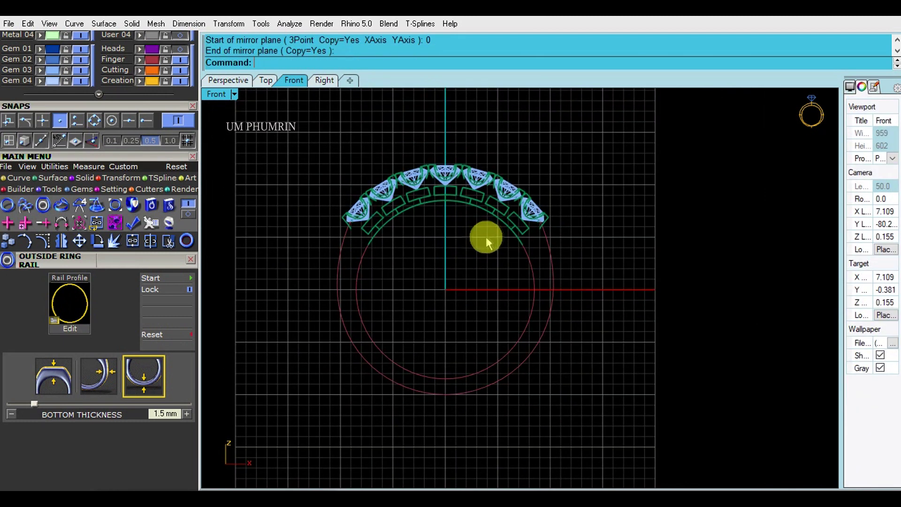
- Undo the edits back to the full outer rail and set its side thickness to 1.6 mm, keeping 1.5 mm at the bottom
left_click(553, 294)
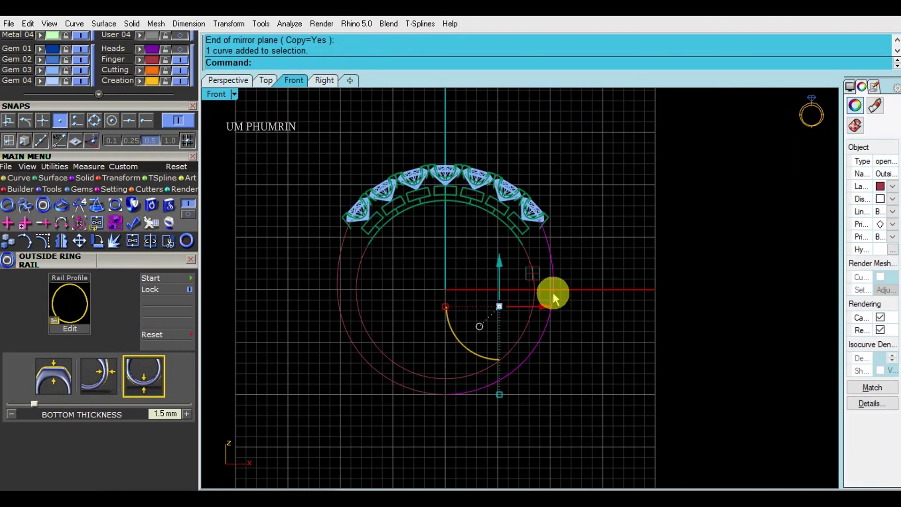
key("ctrl+z")
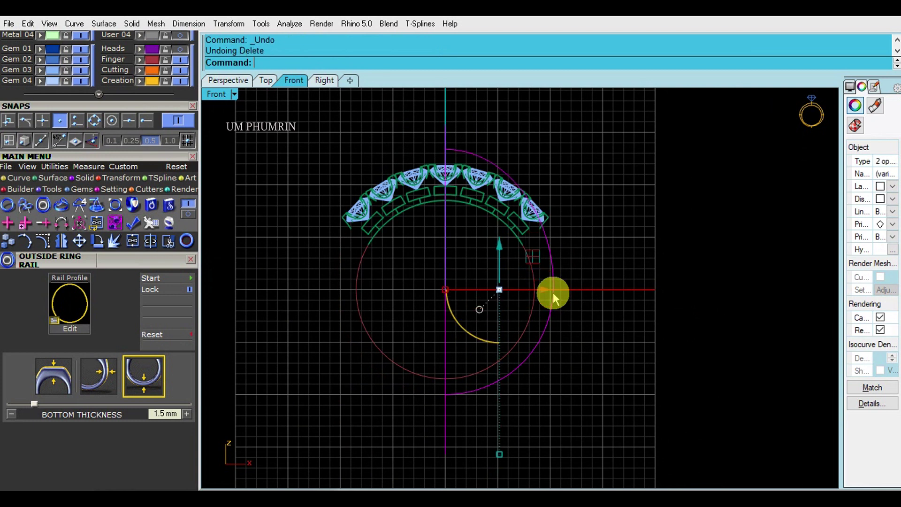
left_click(159, 280)
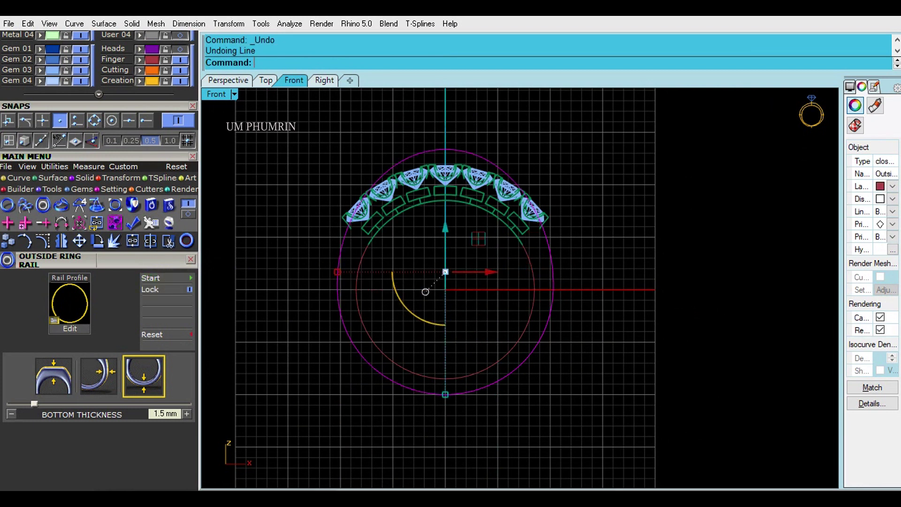
left_click(99, 377)
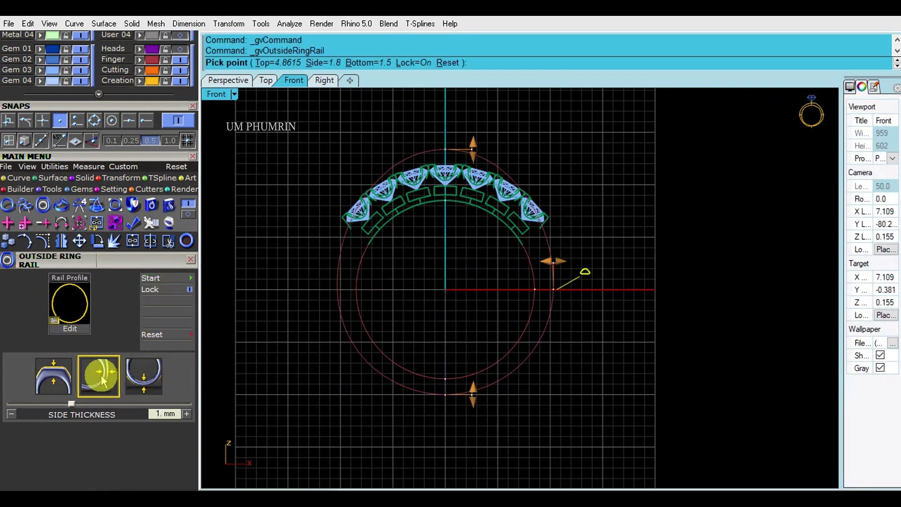
left_click(102, 379)
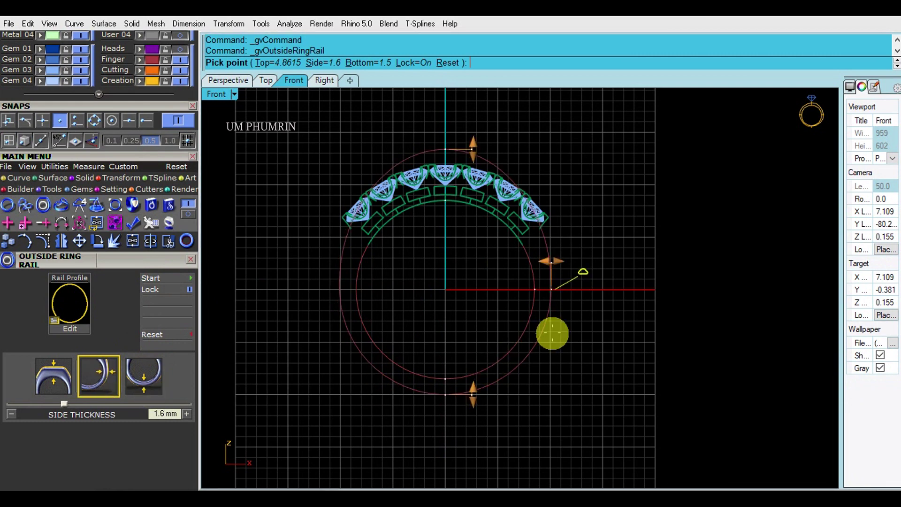
left_click(140, 382)
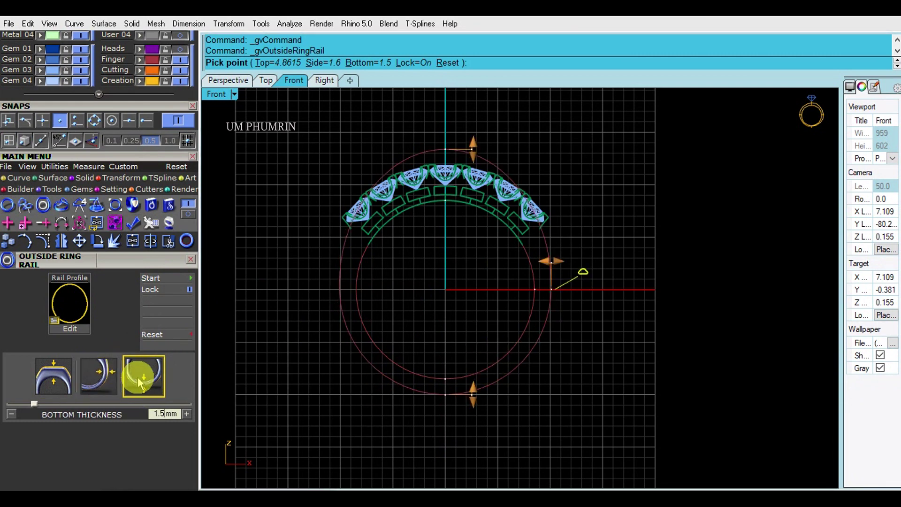
left_click(559, 309)
left_click(550, 311)
- Draw a vertical cutting line through the origin 0 with the BothSides option, extending beyond the thinner outer rail
type("line")
key("Return")
type("0")
key("Return")
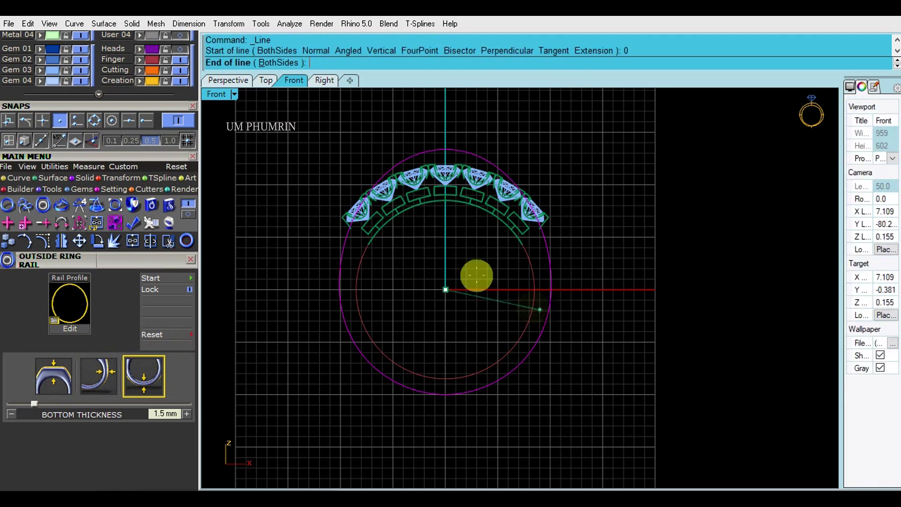
left_click(287, 63)
left_click(454, 118, "shift")
left_click(445, 130)
- Trim off the outer rail's left half using the vertical line, then remove that line
type("trim")
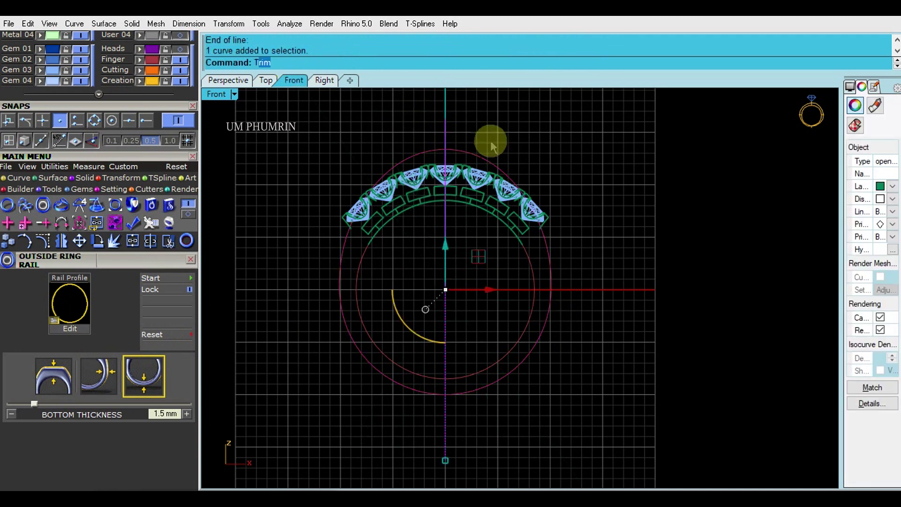
key("Return")
left_click(414, 155)
key("Return")
key("Delete")
- Split the half rail at a point under the last right gem, delete the portion above it, and save the file
left_click(477, 152)
type("split")
key("Return")
left_click(313, 63)
scroll(538, 216, "up", 3)
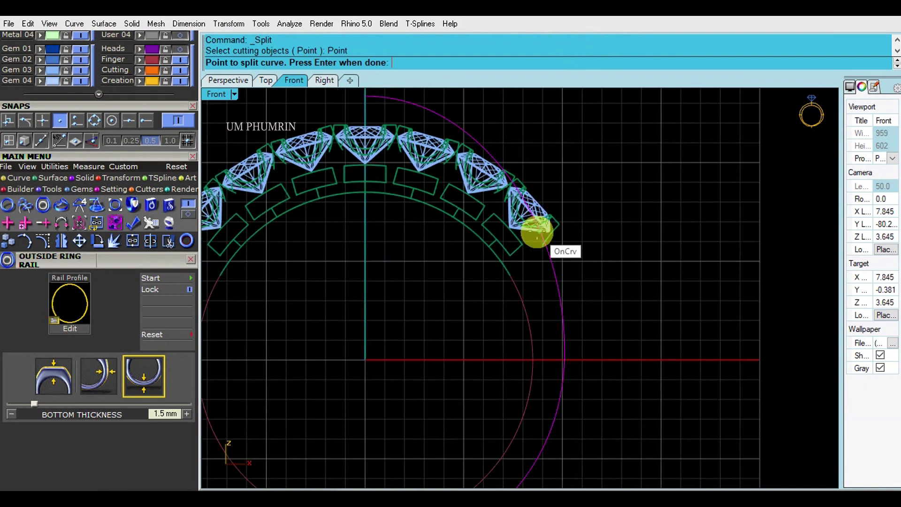
left_click(537, 230)
key("Return")
left_click(448, 119)
scroll(513, 170, "down", 2)
key("Delete")
scroll(570, 151, "down", 3)
key("ctrl+s")
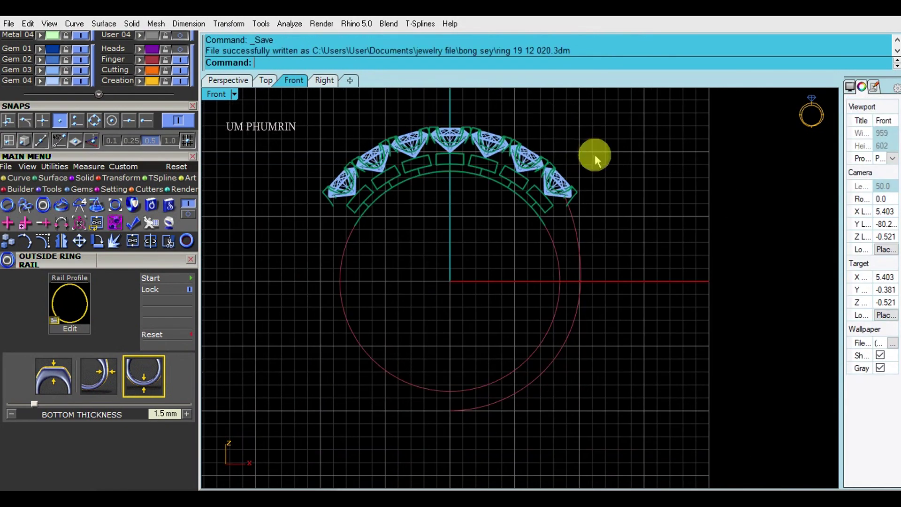
- Show the control points of the right half rail, turn off the Point snap, and select the points at its upper end
left_click(576, 275)
key("Return")
left_click(61, 222)
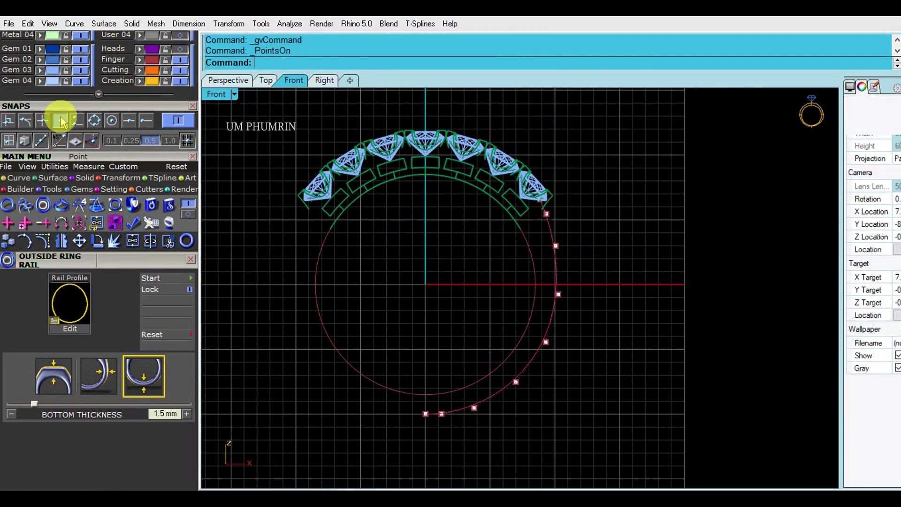
left_click(59, 121)
scroll(533, 188, "up", 3)
scroll(534, 187, "up", 4)
right_click_drag(533, 187, 512, 163)
left_click_drag(521, 113, 593, 234)
scroll(548, 196, "up", 4)
left_click(568, 190)
scroll(499, 164, "up", 4)
scroll(499, 163, "down", 1)
- Lock the Gem 03 layer, and move the seven heads from Metal 01 to Metal 02 and lock that layer
left_click(66, 70)
scroll(535, 260, "down", 7)
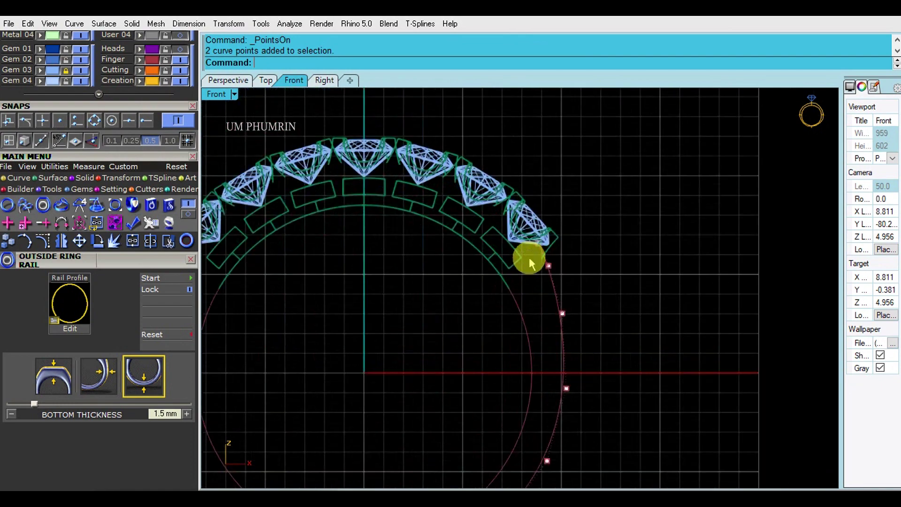
scroll(111, 165, "up", 5)
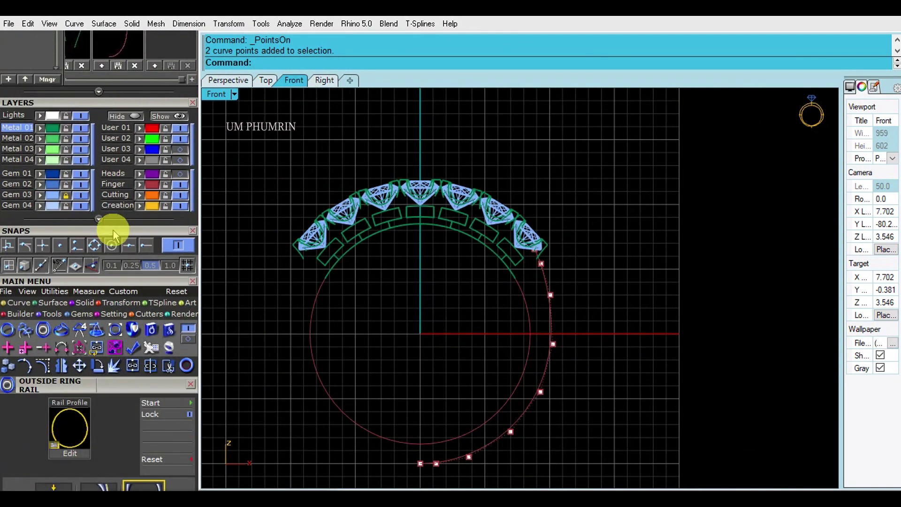
left_click(52, 130)
left_click(40, 139)
left_click(66, 139)
scroll(511, 188, "up", 4)
scroll(514, 185, "down", 4)
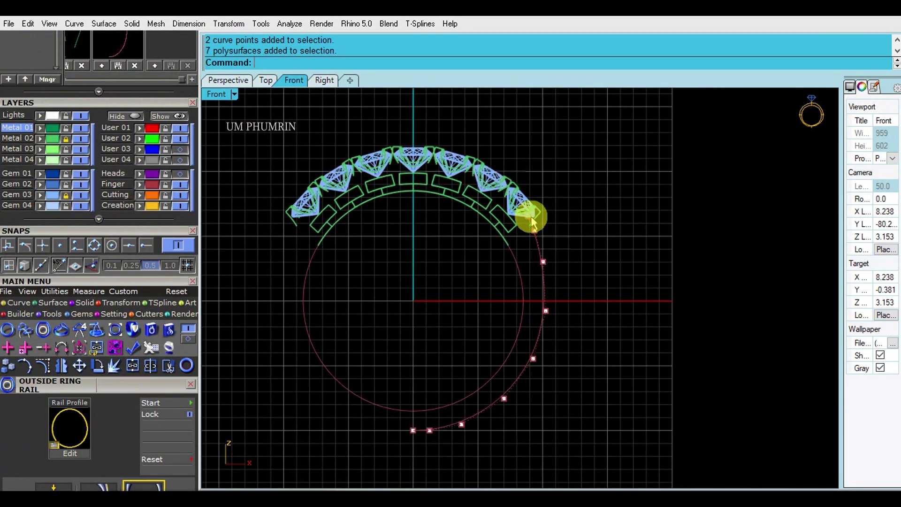
- Rebuild the half rail with 9 points and degree 3, and assign it to the Metal 01 layer
left_click_drag(556, 251, 534, 285)
key("Return")
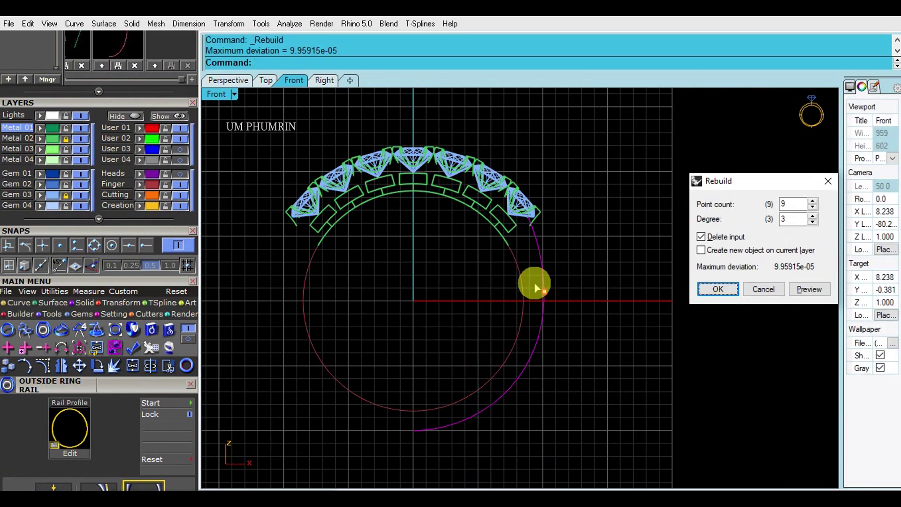
key("Return")
left_click(40, 129)
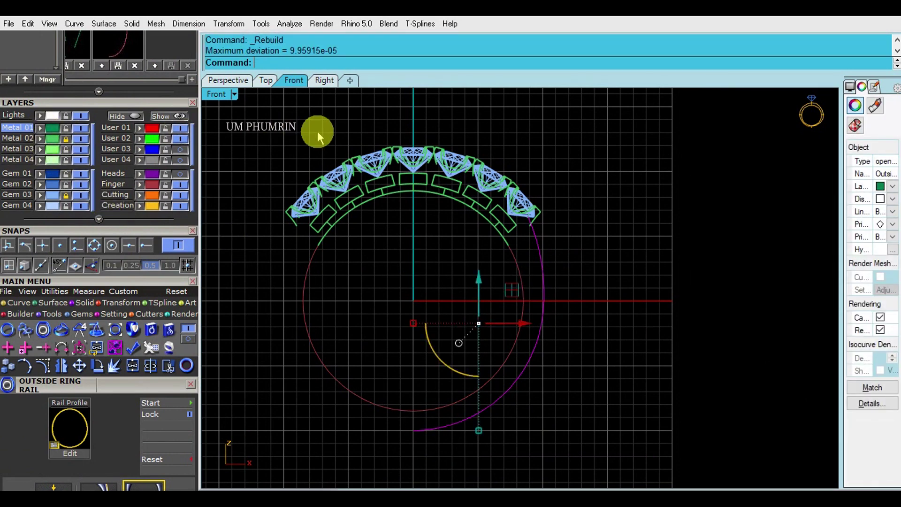
- Mirror the rebuilt half rail across the vertical axis through the origin 0 to form the left side
type("Mirror")
key("Return")
type("0")
key("Return")
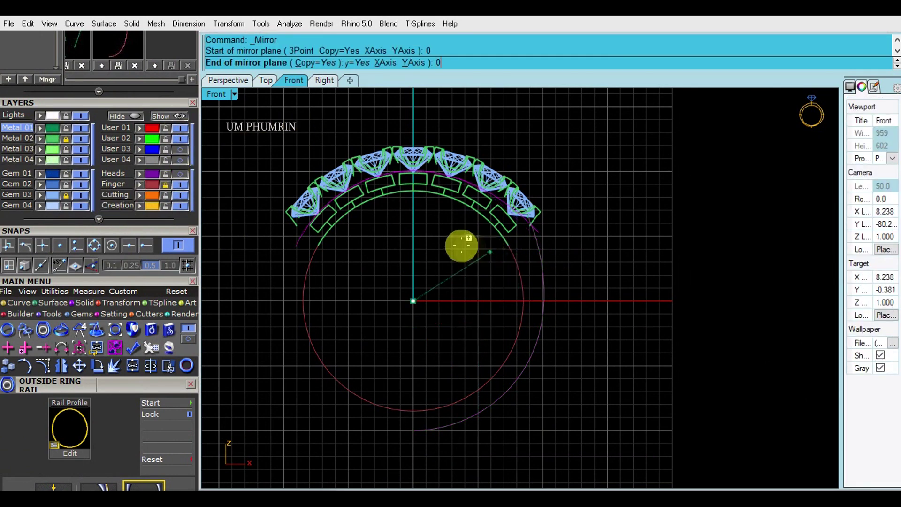
left_click(425, 230)
right_click_drag(555, 254, 589, 244)
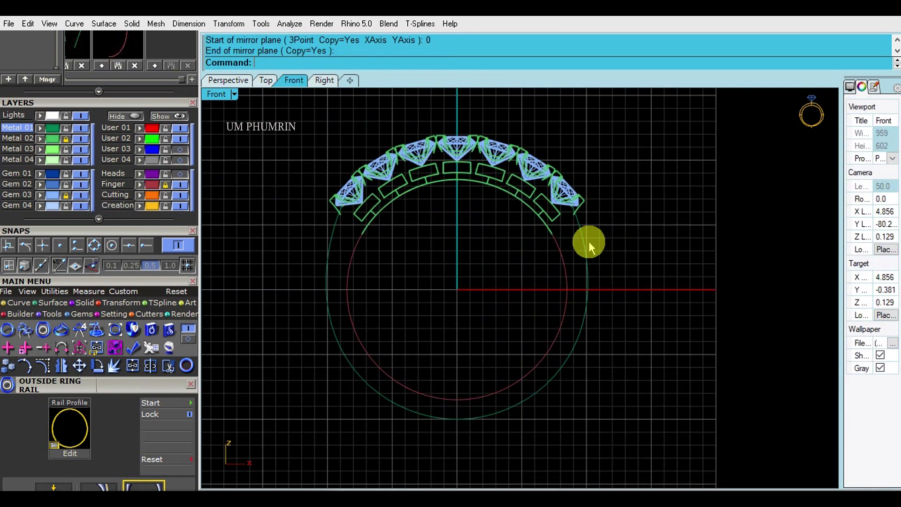
- Hide the construction grid and display the control points of the right rail curve
key("F7")
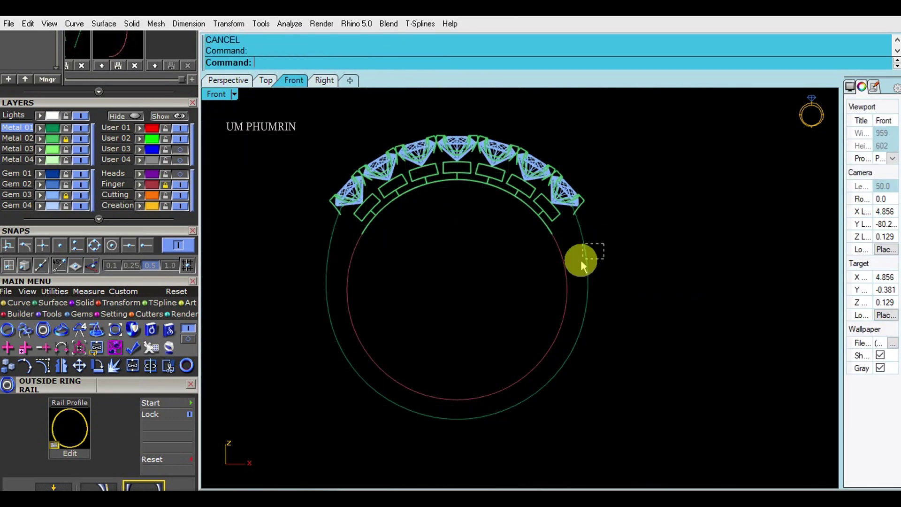
left_click(582, 259)
left_click(42, 365)
- Move the right rail's upper end control points outward so the curve runs up to the last head
scroll(598, 201, "up", 5)
left_click(575, 185)
scroll(559, 178, "up", 2)
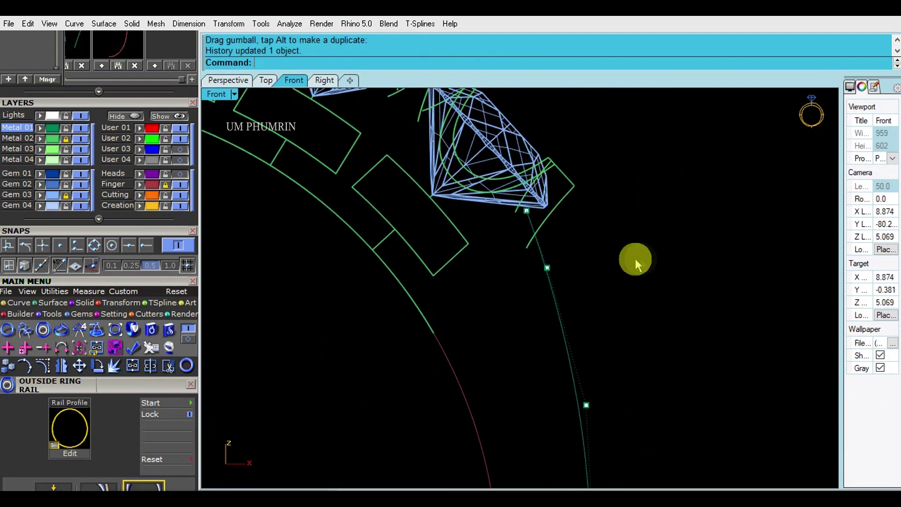
left_click_drag(573, 268, 569, 243)
left_click(671, 258)
scroll(644, 254, "down", 12)
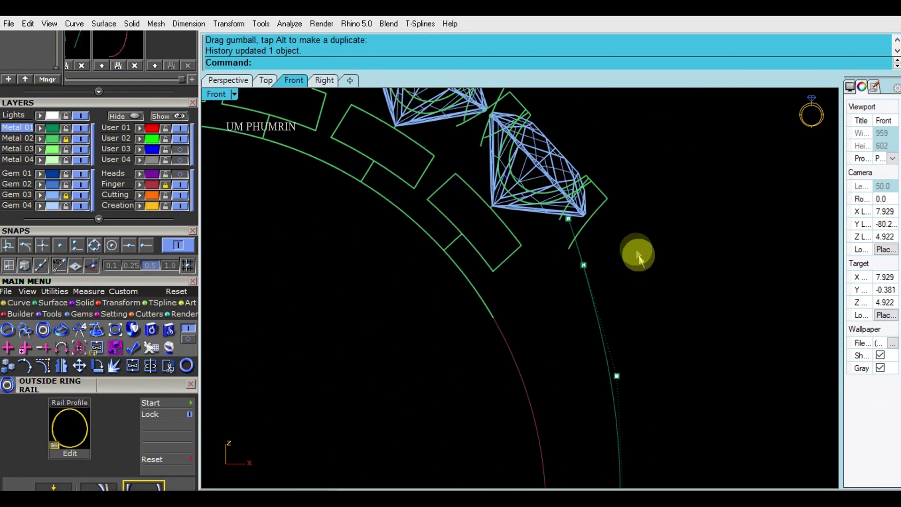
right_click_drag(614, 282, 595, 234)
scroll(587, 217, "up", 4)
left_click(574, 192)
scroll(595, 179, "up", 2)
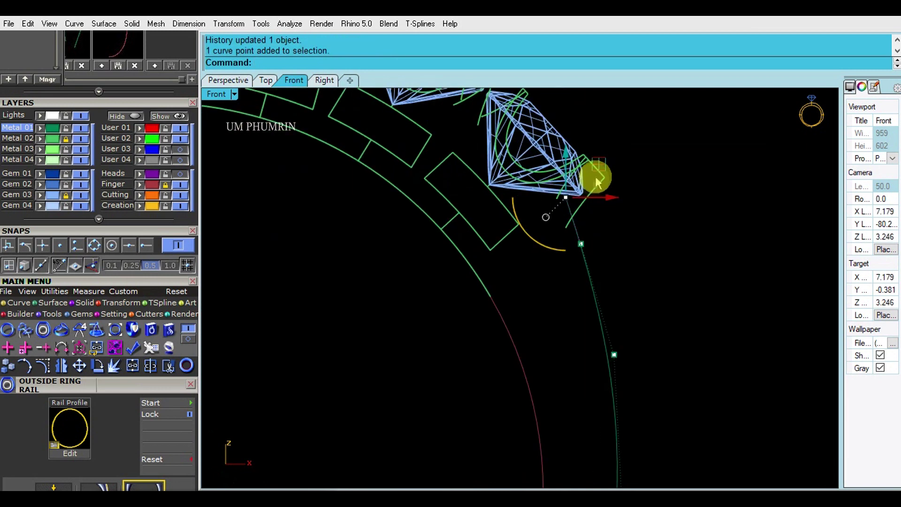
scroll(620, 216, "down", 4)
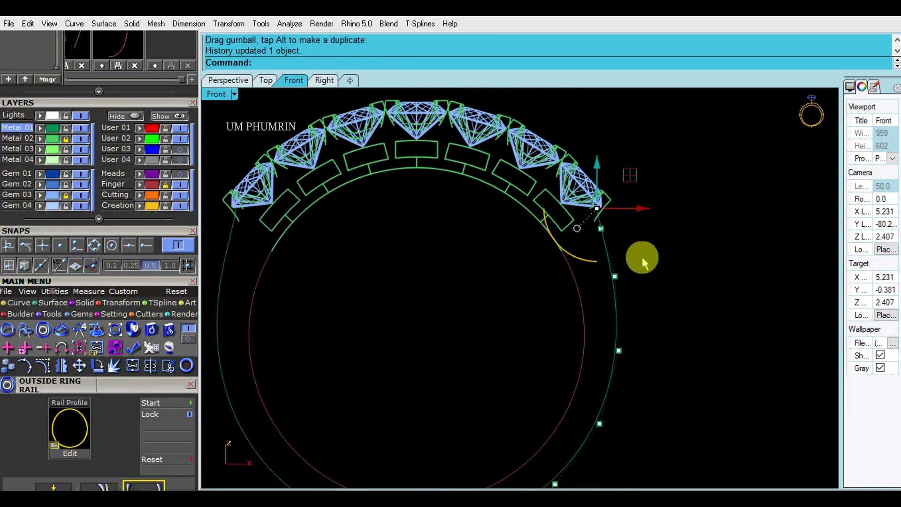
scroll(677, 262, "down", 4)
- Fine-tune the right rail's top control points so its upper end meets the last gem's outer prong
left_click(704, 273)
scroll(713, 277, "up", 4)
left_click(578, 201)
scroll(590, 202, "up", 4)
left_click_drag(604, 166, 607, 165)
left_click(644, 227)
scroll(584, 234, "up", 4)
left_click_drag(546, 217, 597, 257)
scroll(595, 232, "up", 4)
left_click_drag(592, 193, 590, 189)
left_click(651, 241)
scroll(652, 241, "down", 4)
- Shift the right rail's control points below the last gem slightly inward to smooth the shoulder, and finish point editing
right_click_drag(652, 241, 630, 184)
left_click_drag(579, 210, 671, 343)
left_click_drag(636, 256, 633, 257)
left_click(680, 254)
scroll(684, 255, "down", 10)
right_click_drag(684, 269, 648, 256)
key("Escape")
left_click_drag(627, 276, 583, 256)
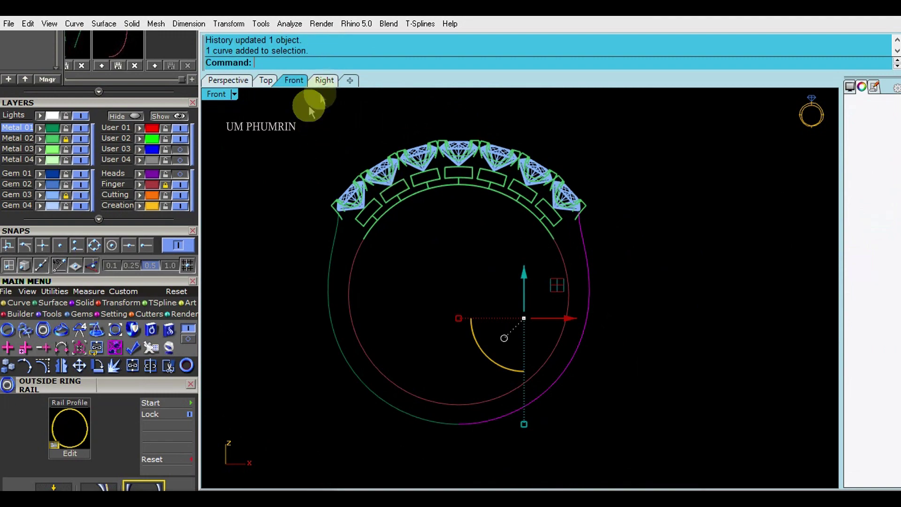
- Extrude the right rail curve to both sides so the resulting surface is as wide as the heads
left_click(325, 81)
scroll(578, 260, "down", 4)
right_click_drag(582, 270, 553, 156)
right_click_drag(471, 375, 487, 235)
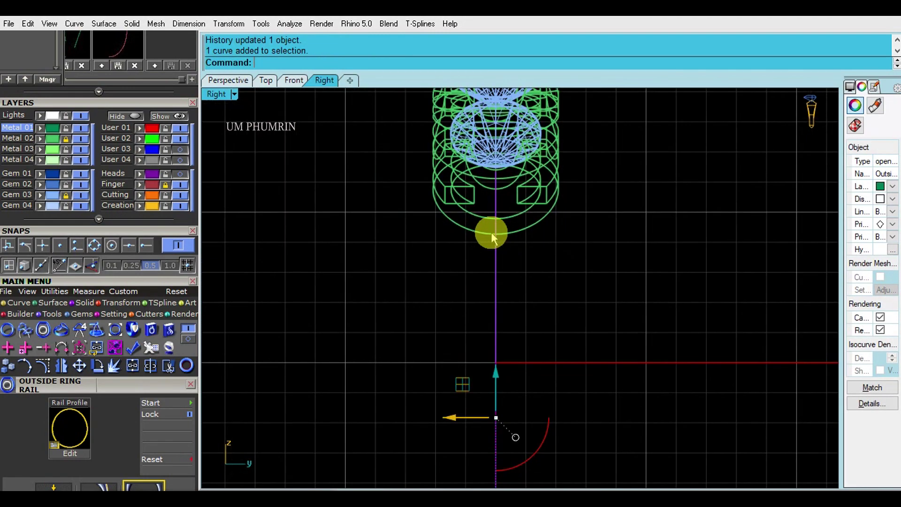
key("ctrl+e")
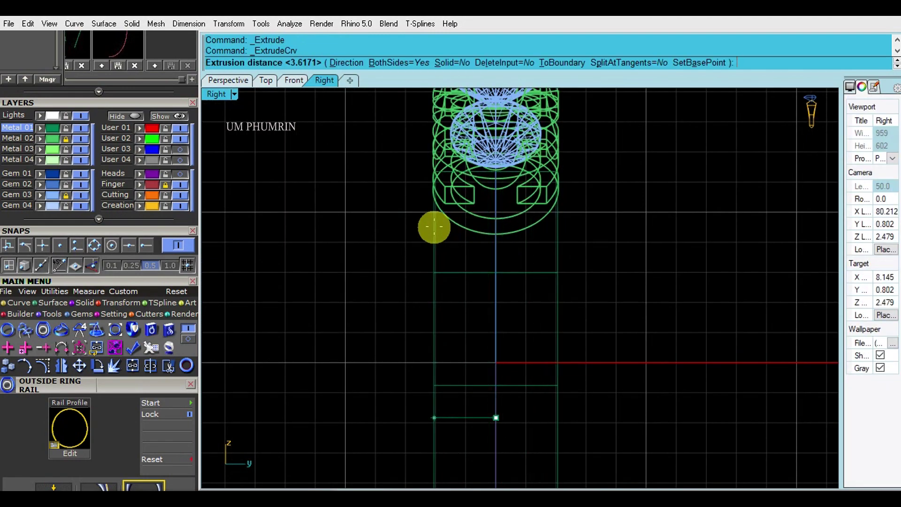
scroll(434, 227, "up", 2)
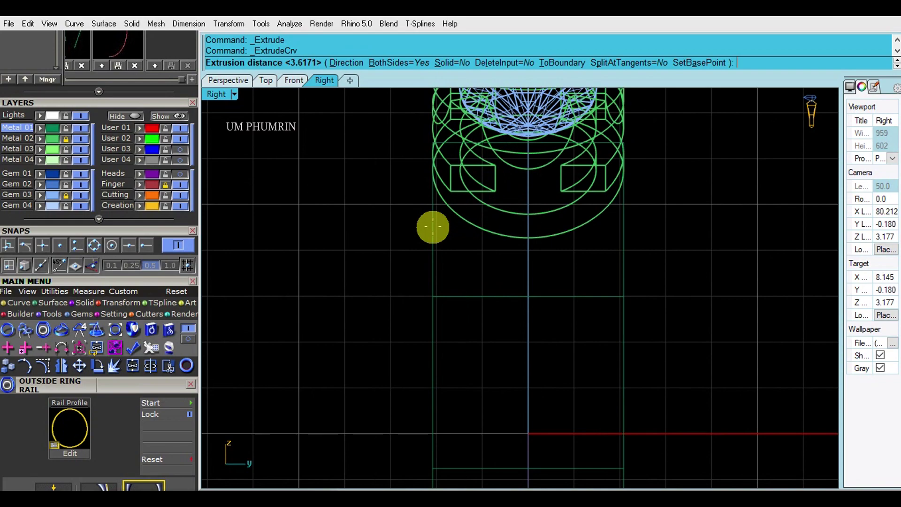
left_click(433, 227)
- Duplicate the front side edge of the extruded surface as a curve and delete the surface
left_click(228, 81)
scroll(429, 277, "down", 5)
right_click_drag(429, 277, 564, 263)
scroll(487, 257, "down", 3)
scroll(534, 306, "up", 4)
type("d")
key("Return")
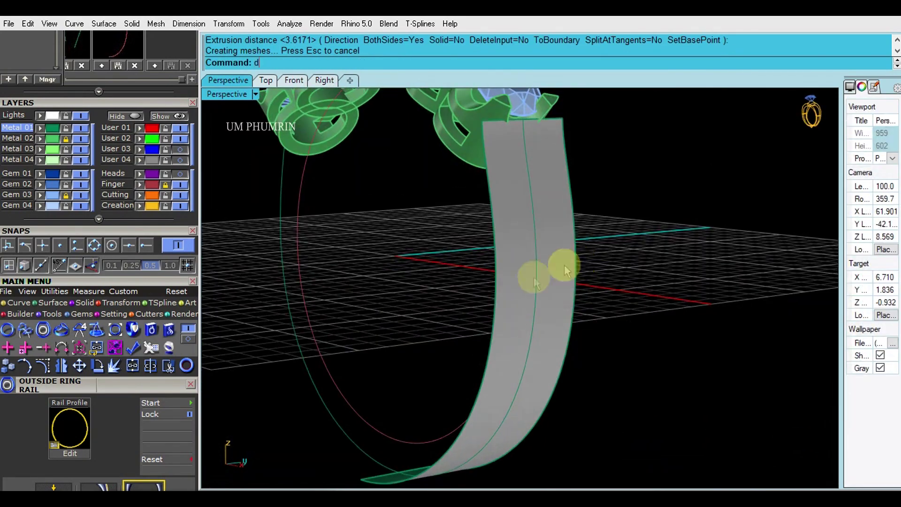
key("F5")
left_click(495, 284)
right_click(495, 284)
left_click(517, 282)
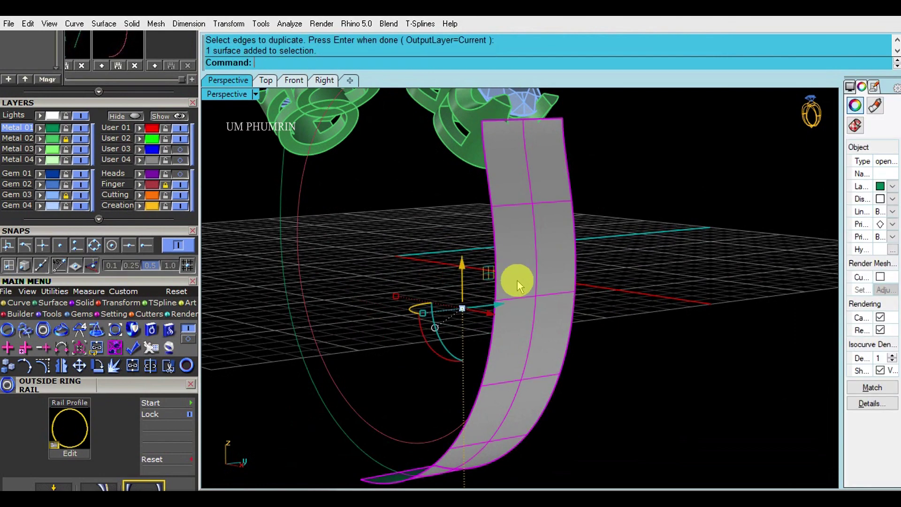
key("Delete")
- Delete the left half of the outer rail curve
left_click(294, 80)
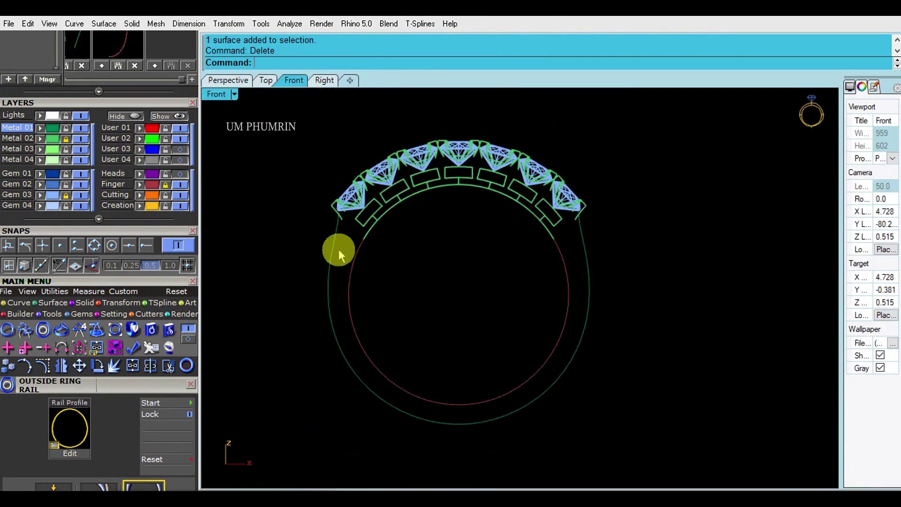
left_click(235, 82)
right_click_drag(514, 266, 477, 273)
left_click(357, 248)
right_click_drag(359, 249, 394, 263)
type("Delete")
key("Return")
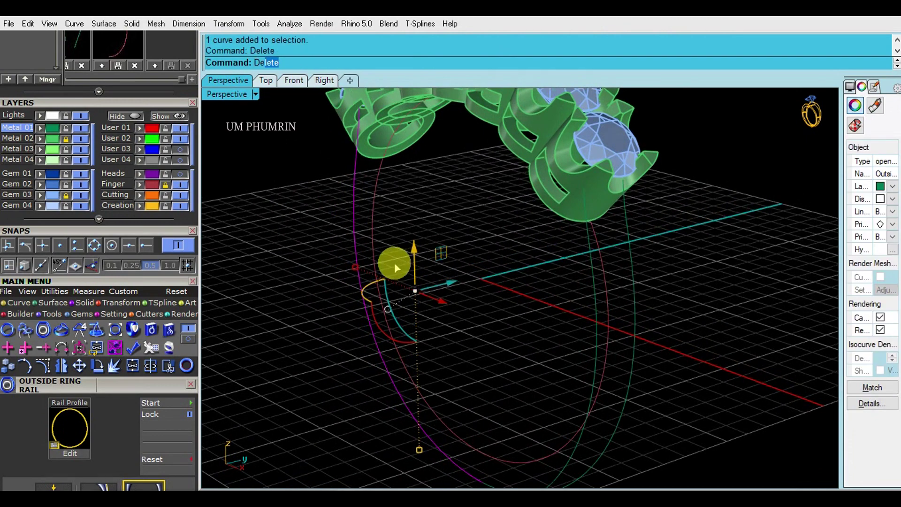
- Offset the duplicated side curve 0.6 towards the inside of the ring and delete the original side curve
left_click(298, 82)
left_click(230, 83)
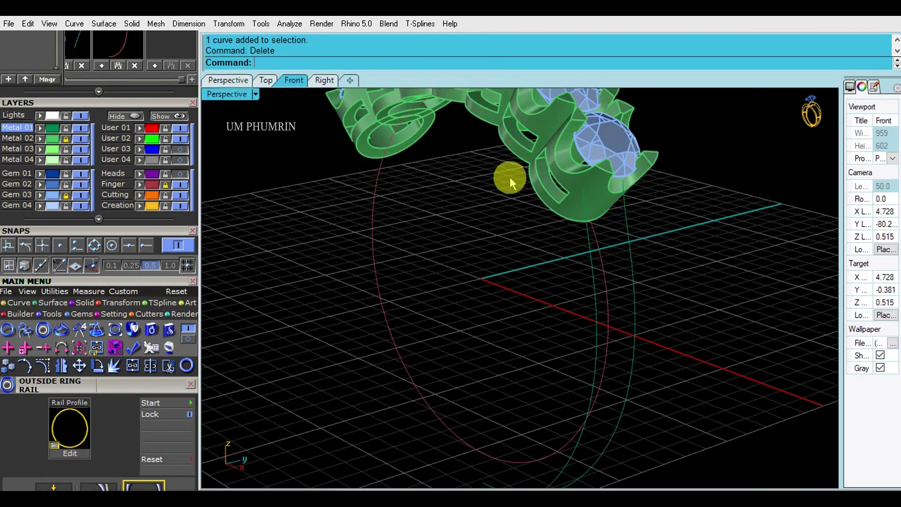
left_click(587, 246)
left_click(297, 80)
type("ff")
key("Return")
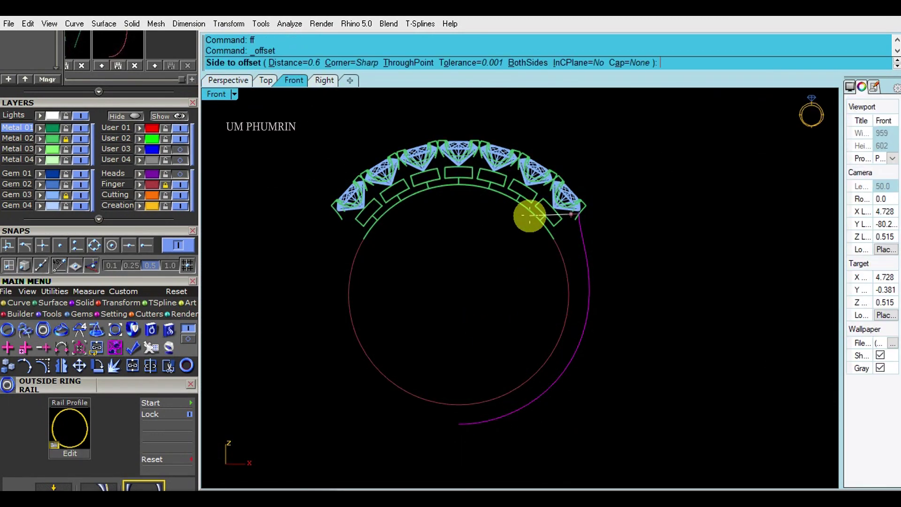
left_click(529, 216)
scroll(586, 250, "up", 4)
right_click_drag(586, 249, 584, 226)
key("Delete")
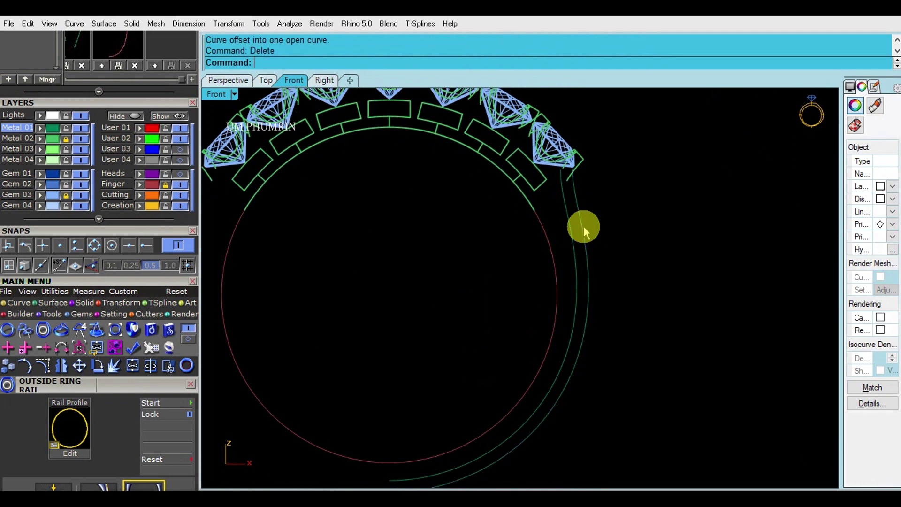
- Mirror the inward-offset side curve about the ring's centre plane, starting at 0, to the opposite side
left_click(571, 241)
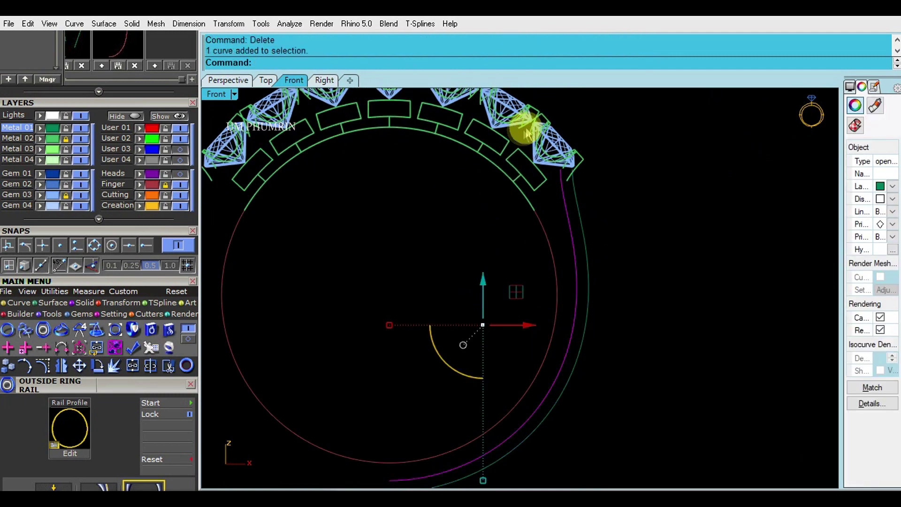
left_click(228, 80)
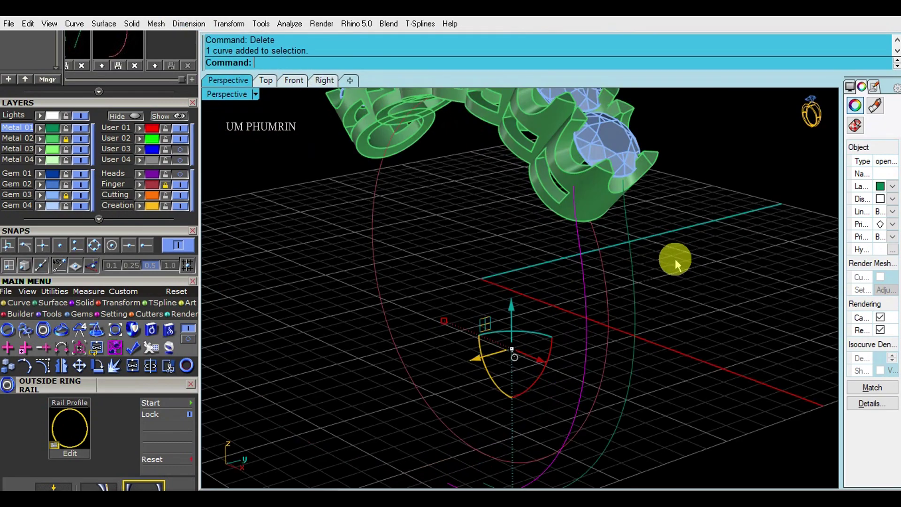
right_click_drag(548, 249, 548, 264)
type("mir")
key("Return")
type("0")
key("Return")
left_click(520, 387)
- Loft a crowned outer shank surface through the two side curves and the central rail, and save the file
mouse_move(519, 387)
right_mouse_down()
mouse_move(599, 355)
mouse_move(559, 288)
mouse_move(467, 294)
mouse_move(566, 299)
mouse_move(645, 396)
mouse_move(669, 222)
mouse_move(688, 232)
mouse_move(615, 311)
right_mouse_up()
left_click(580, 299)
type("Lo")
key("Return")
key("Return")
key("Return")
key("ctrl+s")
- Examine where the lofted shank surface meets the last head, in perspective and from the front, and save the file
scroll(563, 197, "up", 6)
right_click_drag(564, 197, 443, 243)
scroll(480, 210, "up", 1)
right_click_drag(479, 210, 585, 229)
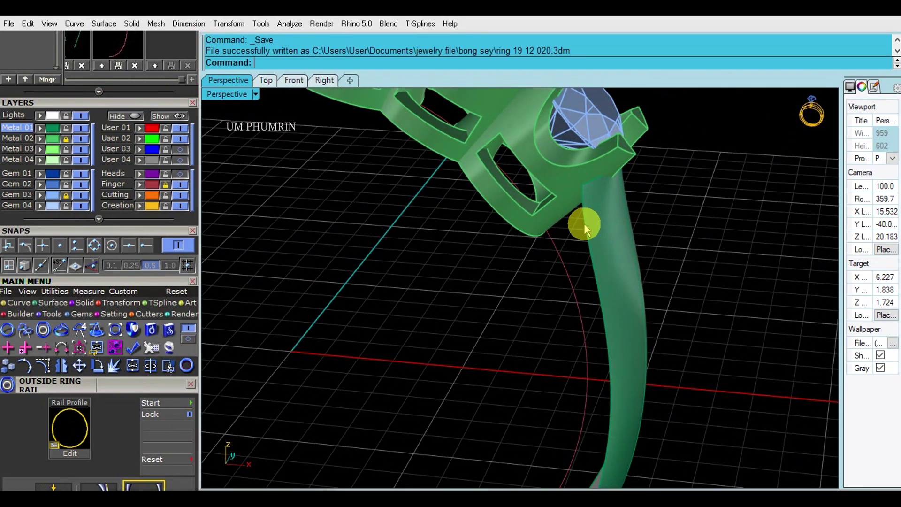
scroll(698, 252, "down", 5)
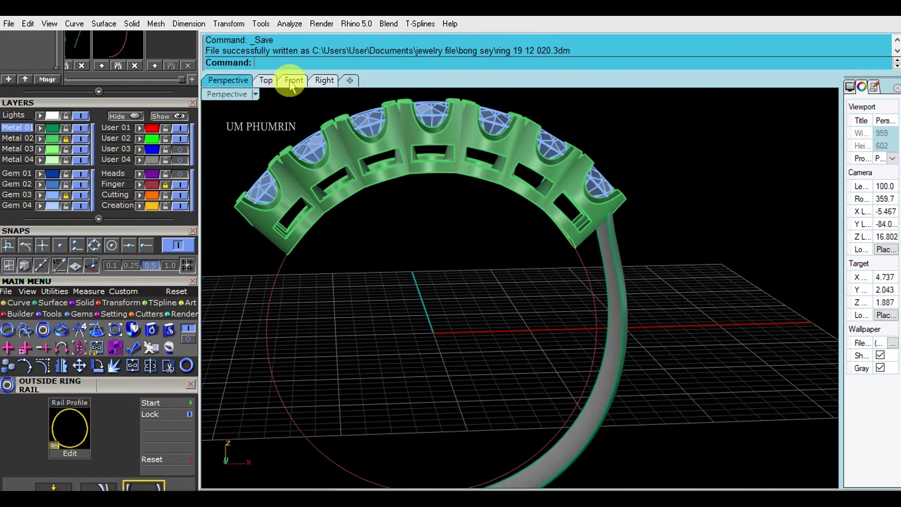
left_click(294, 80)
scroll(539, 219, "up", 3)
left_click(539, 219)
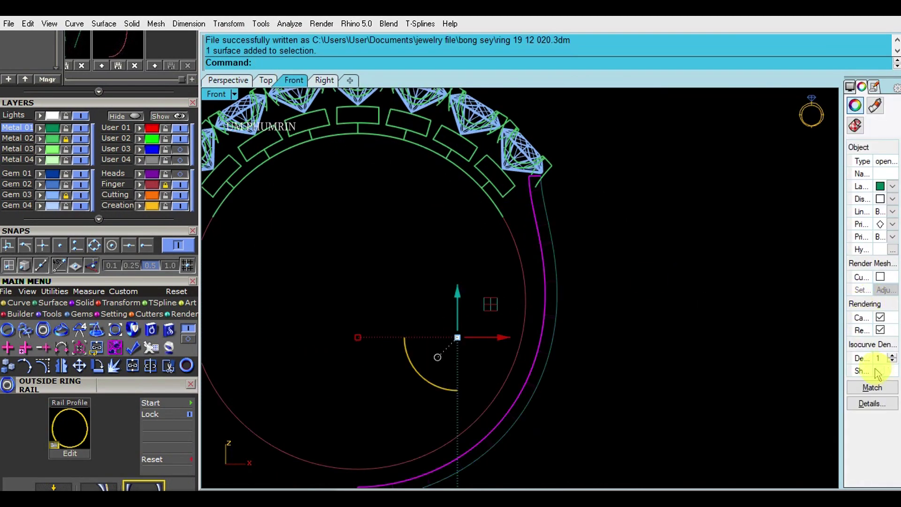
left_click(647, 276)
key("ctrl+s")
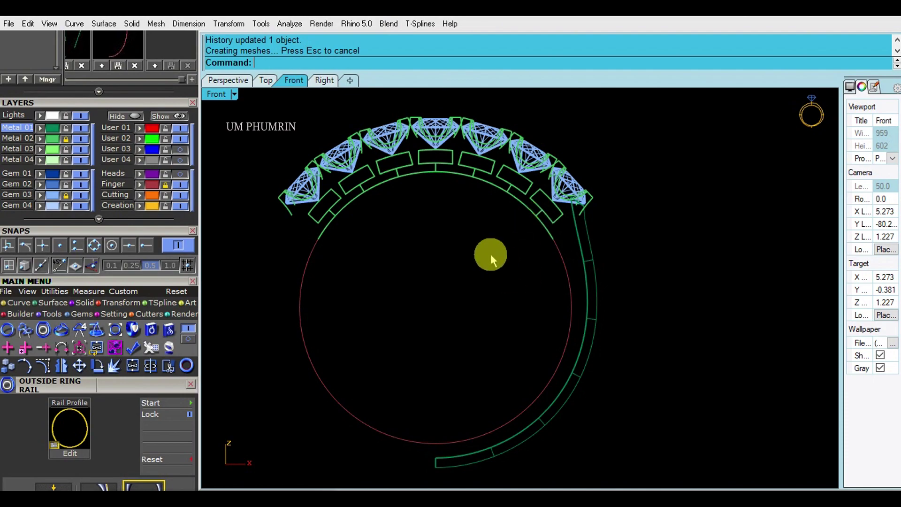
- Examine the shape of the crowned shank surface from the last head down to the ring's base
left_click(241, 81)
right_click_drag(559, 248, 501, 254)
mouse_move(602, 255)
right_mouse_down()
mouse_move(576, 259)
mouse_move(601, 266)
mouse_move(668, 221)
right_mouse_up()
scroll(593, 268, "down", 4)
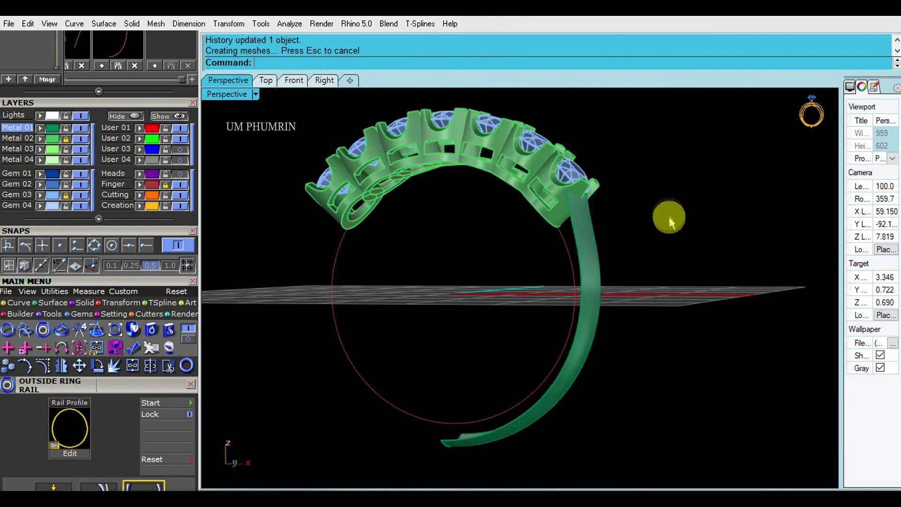
scroll(587, 262, "up", 4)
left_click(587, 263)
left_click(654, 265)
right_click_drag(654, 266, 658, 301)
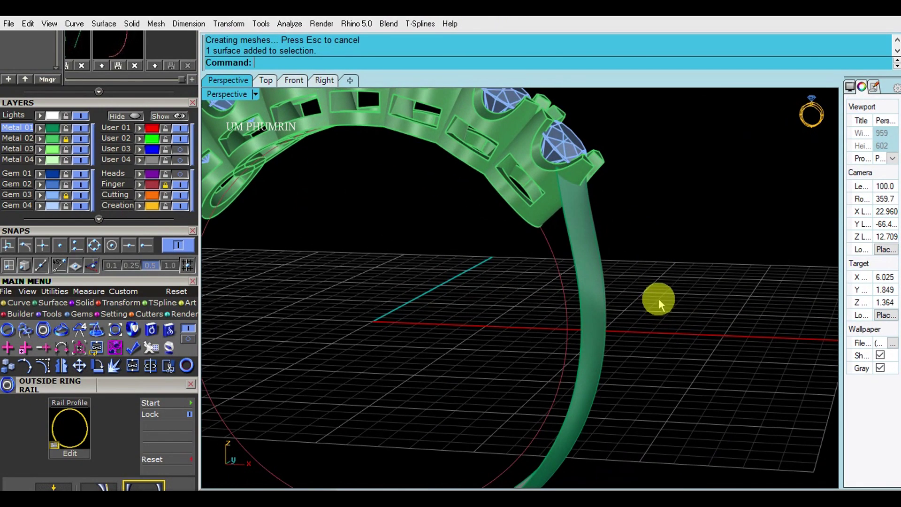
- Loft a flat inner surface between the two side curves of the shank and delete those curves
left_click(572, 224)
left_click(572, 243)
right_click(573, 244)
right_click_drag(573, 244, 602, 250)
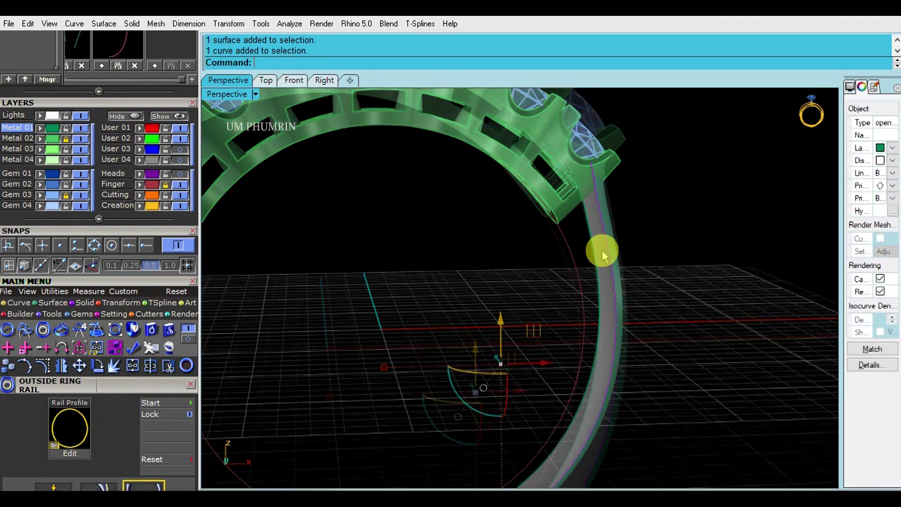
scroll(594, 249, "up", 4)
left_click(591, 246)
left_click(586, 252)
right_click(587, 251)
left_click(609, 239, "shift")
right_click(609, 240)
type("Lo")
key("Return")
key("Return")
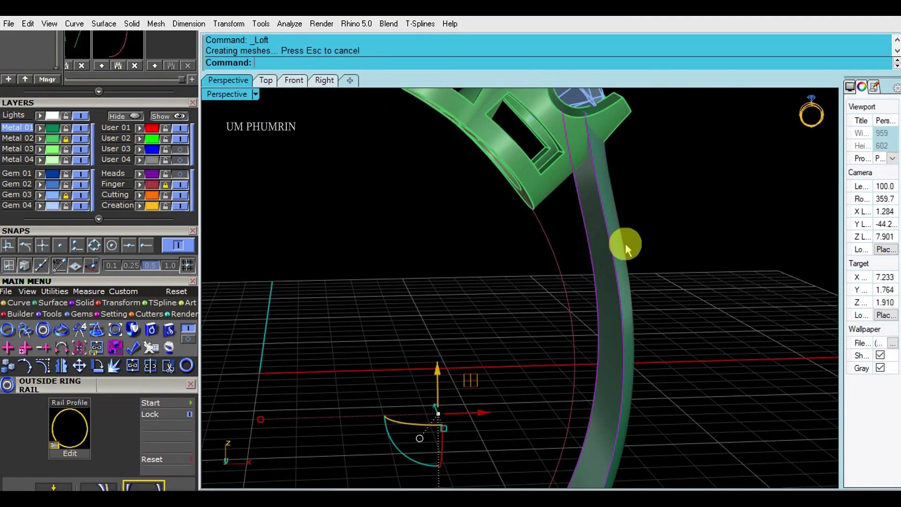
key("Delete")
- Try offsetting the flat inner shank surface inward by 4 as a non-solid surface, and undo it
left_click(610, 230)
type("O3")
key("Return")
right_click_drag(610, 230, 600, 236)
type("4")
key("Return")
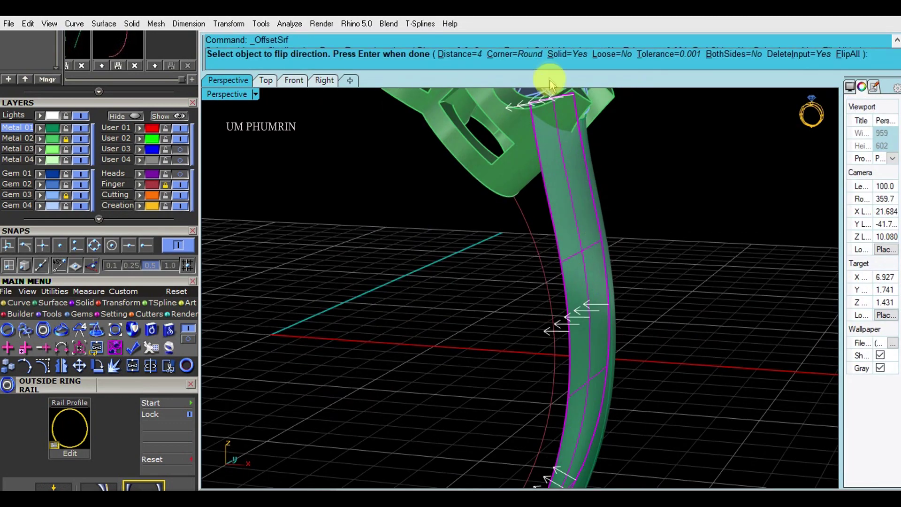
left_click(568, 54)
key("Return")
scroll(644, 193, "down", 5)
right_click_drag(644, 193, 690, 172)
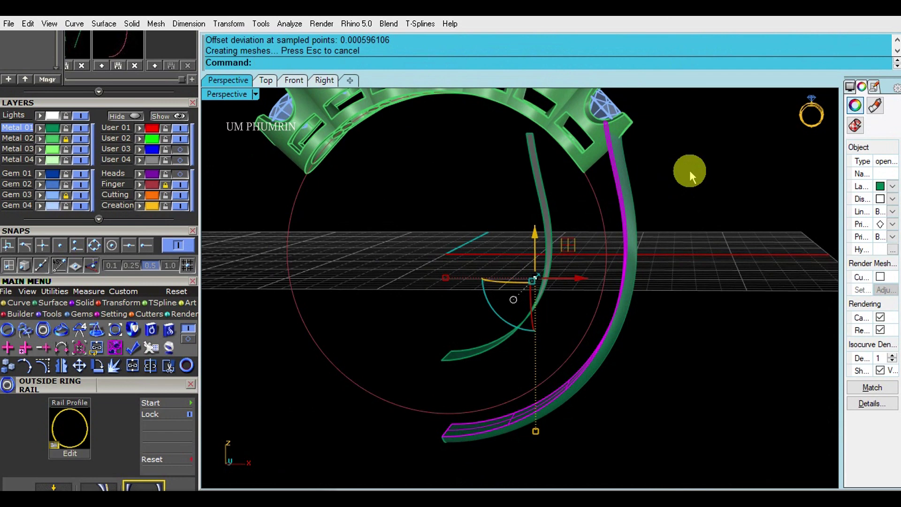
key("ctrl+z")
- Try offsetting the flat inner shank surface inward by 2, and undo the offset
key("Return")
type("2")
key("Return")
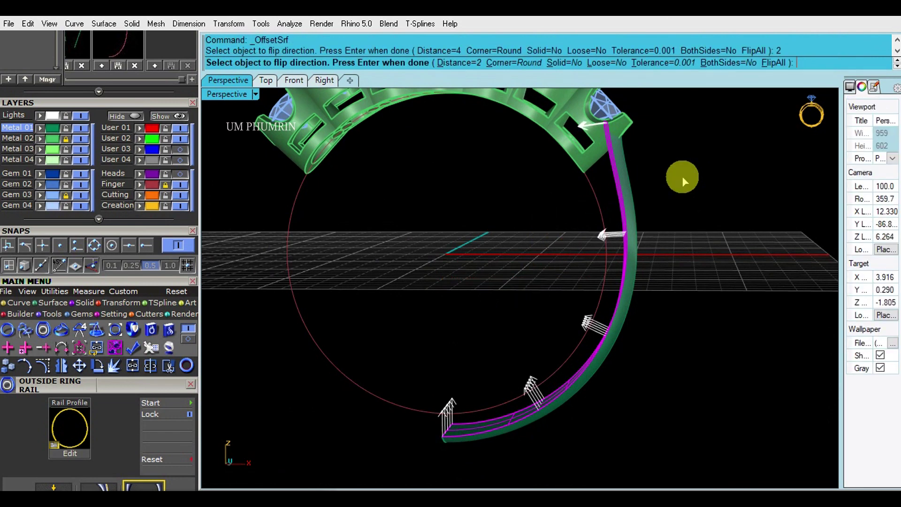
key("Return")
right_click_drag(680, 191, 688, 239)
scroll(643, 255, "up", 2)
right_click_drag(643, 255, 712, 235)
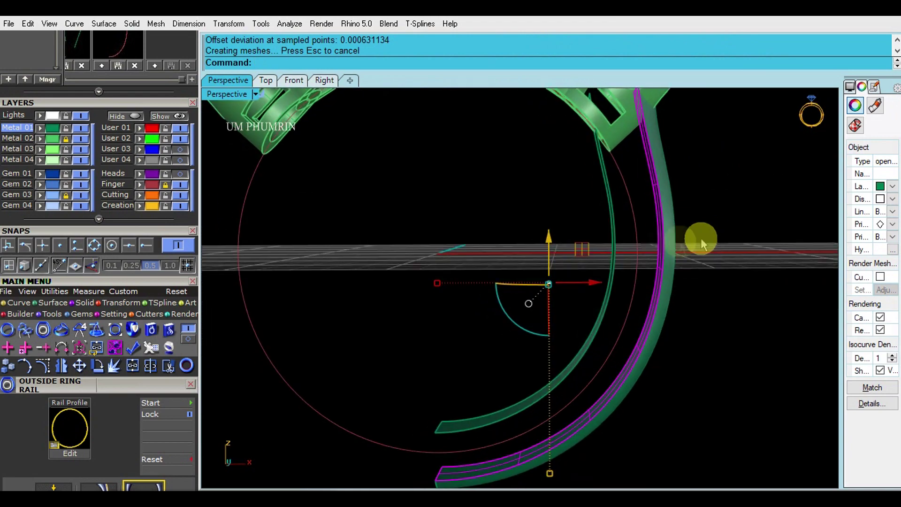
scroll(634, 246, "up", 2)
scroll(614, 255, "down", 2)
key("ctrl+z")
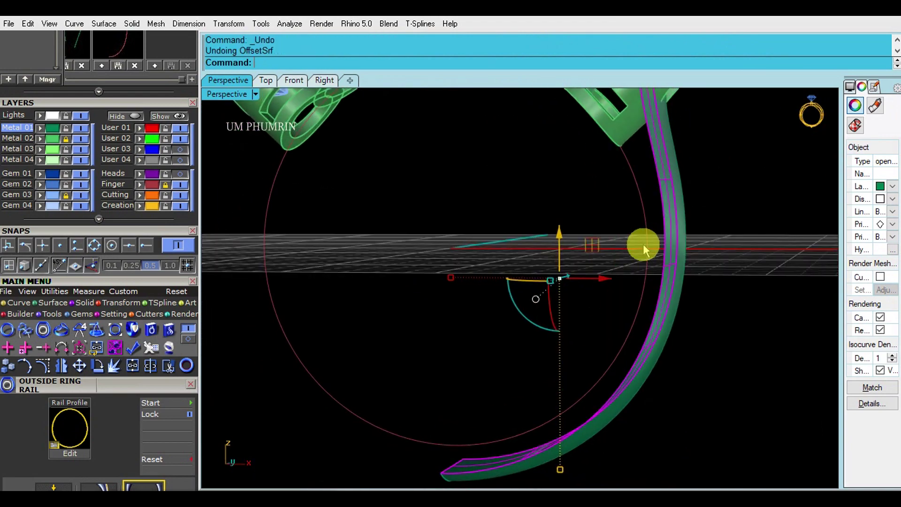
- Repeat the inward offset of the inner shank surface as a trial and undo it
type("O3")
key("Return")
mouse_move(658, 247)
right_mouse_down()
mouse_move(663, 258)
mouse_move(682, 244)
mouse_move(652, 211)
mouse_move(650, 237)
right_mouse_up()
key("Return")
key("Return")
scroll(652, 259, "down", 3)
scroll(652, 211, "up", 2)
key("ctrl+z")
- Offset the flat inner shank surface 1.7 inward as a non-solid surface
type("O3")
key("Return")
type("1.7")
key("Return")
key("Return")
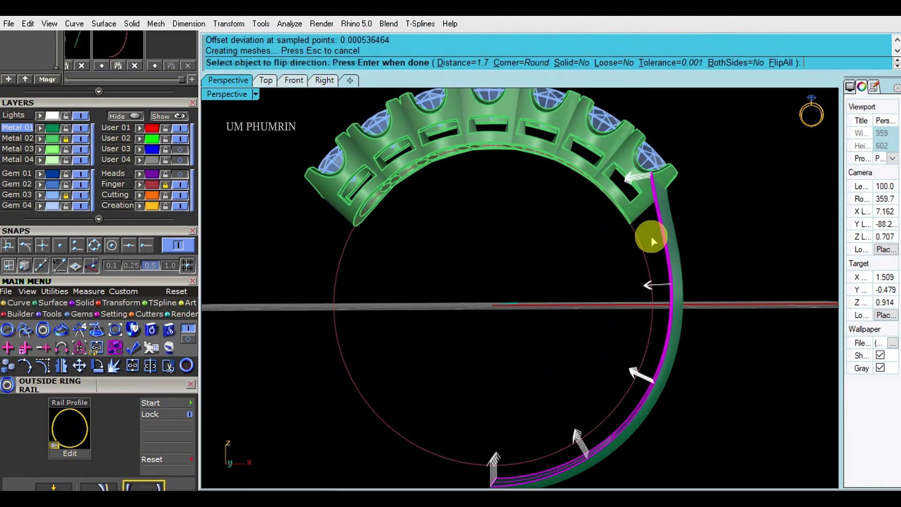
scroll(652, 227, "up", 4)
right_click_drag(704, 239, 643, 241)
left_click(684, 261)
left_click(648, 259, "shift")
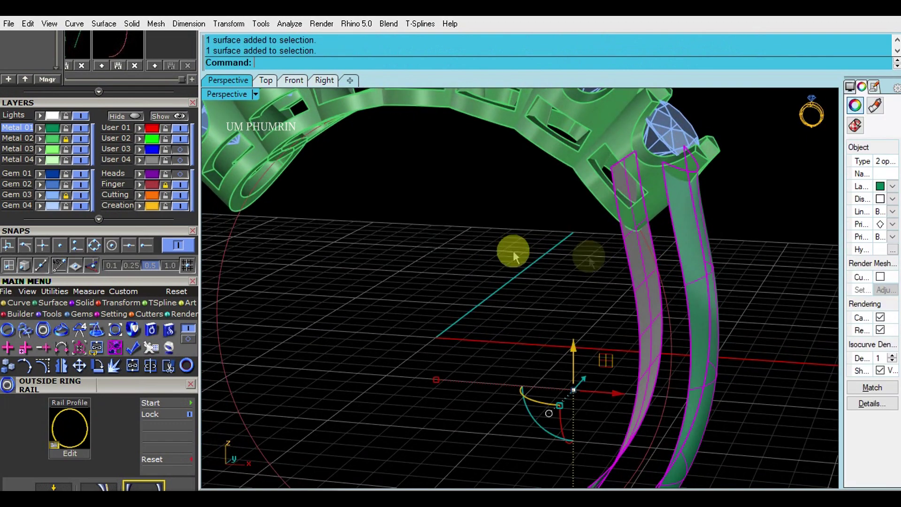
key("Escape")
- Hide the Metal 02, Gem 03 and Finger layers so only the shank surfaces are displayed
scroll(688, 293, "down", 4)
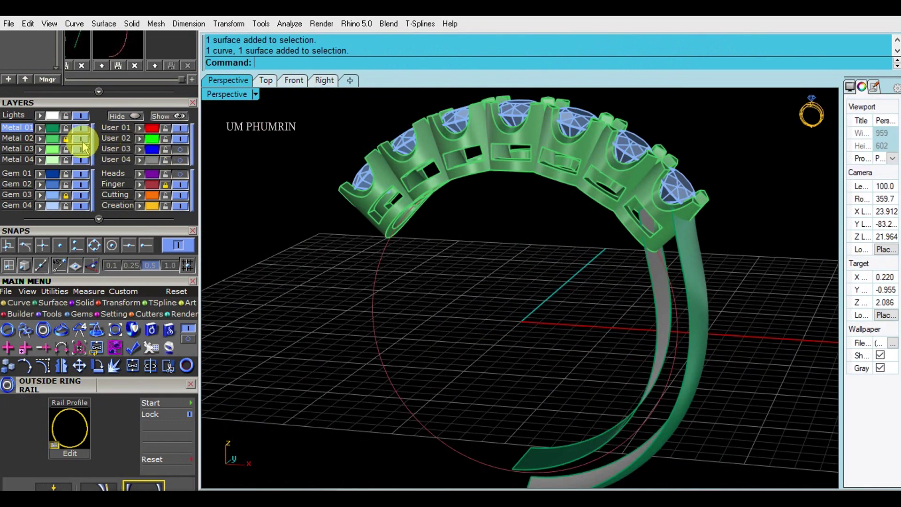
left_click(81, 139)
left_click(81, 194)
right_click_drag(715, 276, 705, 158)
left_click(180, 185)
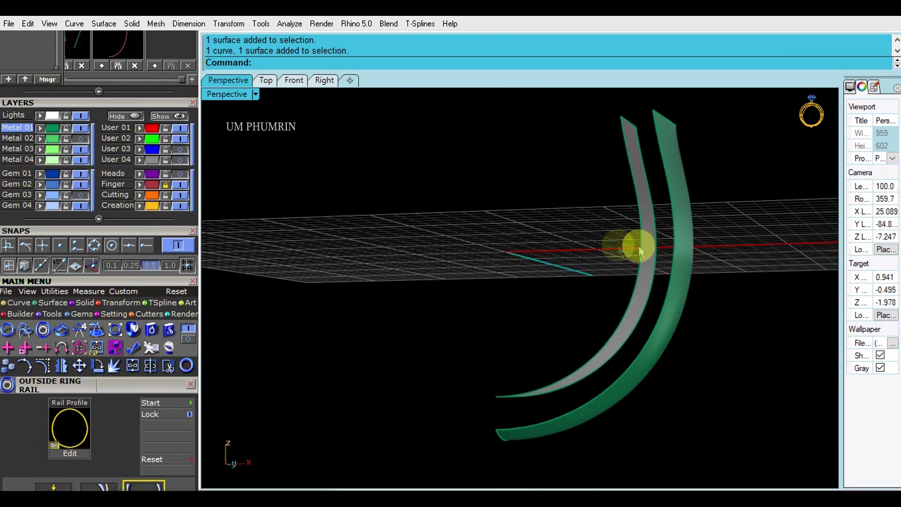
- Duplicate the borders of both the outer and the inner shank surfaces as curves
scroll(640, 247, "down", 4)
left_click_drag(696, 263, 601, 239)
right_click_drag(600, 239, 587, 234)
type("d")
key("Return")
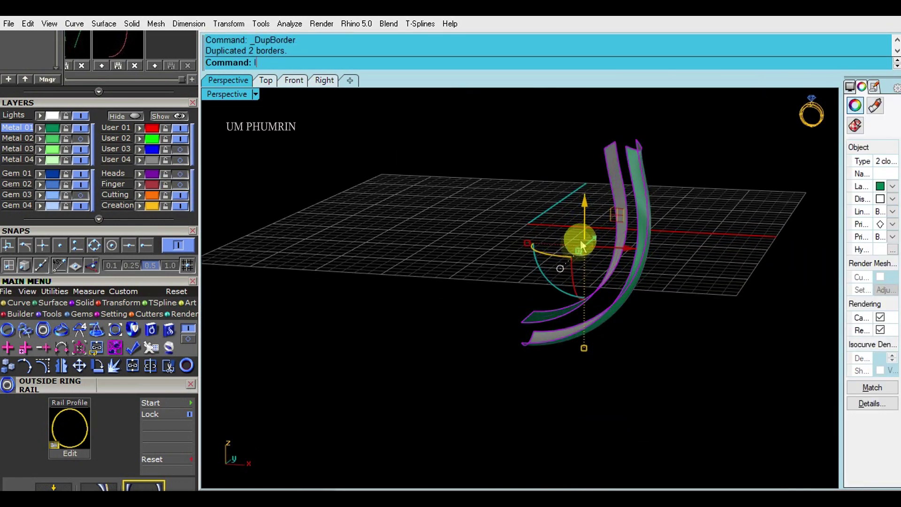
- Draw a line between the lower front corners of the two borders and sweep it along both to close the shank's sides
key("Return")
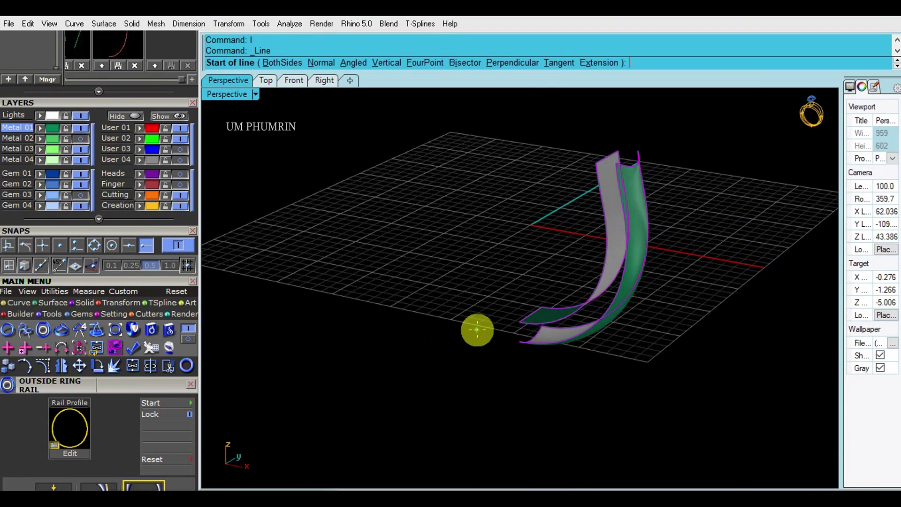
scroll(542, 314, "up", 5)
left_click(551, 314)
left_click(553, 359)
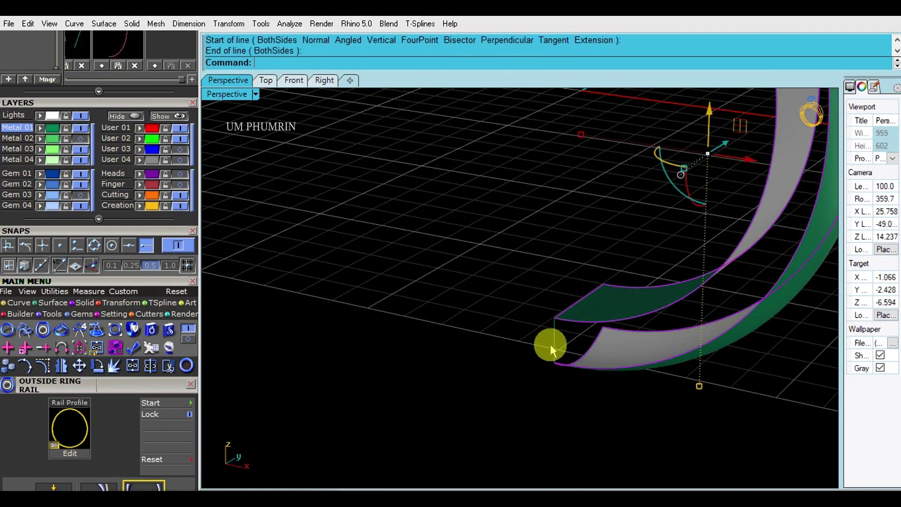
key("F2")
scroll(550, 344, "down", 4)
mouse_move(550, 345)
right_mouse_down("shift")
mouse_move(510, 365)
mouse_move(540, 341)
right_mouse_up("shift")
key("Return")
- Delete the construction curves and join all the shank surfaces into one closed polysurface
type("De")
key("Return")
right_click_drag(621, 351, 484, 333)
key("ctrl+a")
key("ctrl+j")
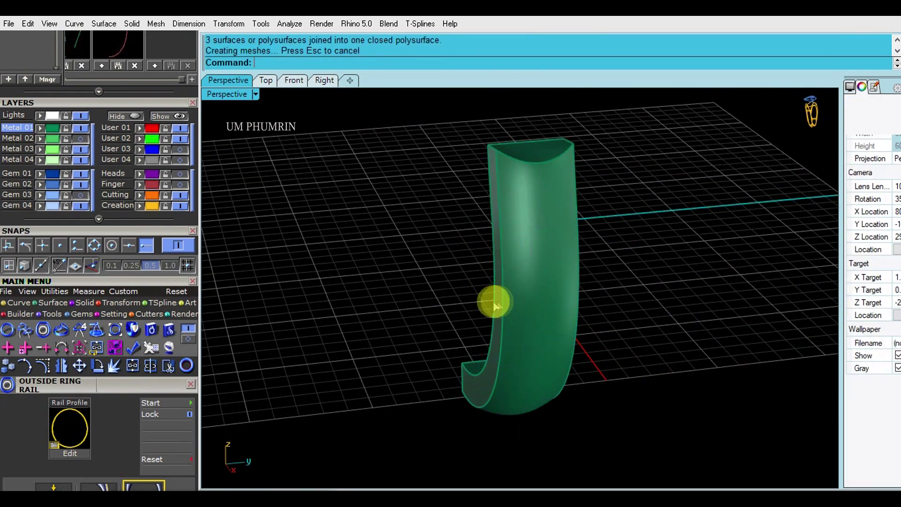
- Draw a new line joining the lower ends of the inner and outer borders and sweep it along both with Sweep2
left_click(880, 371)
right_click_drag(657, 345, 699, 334)
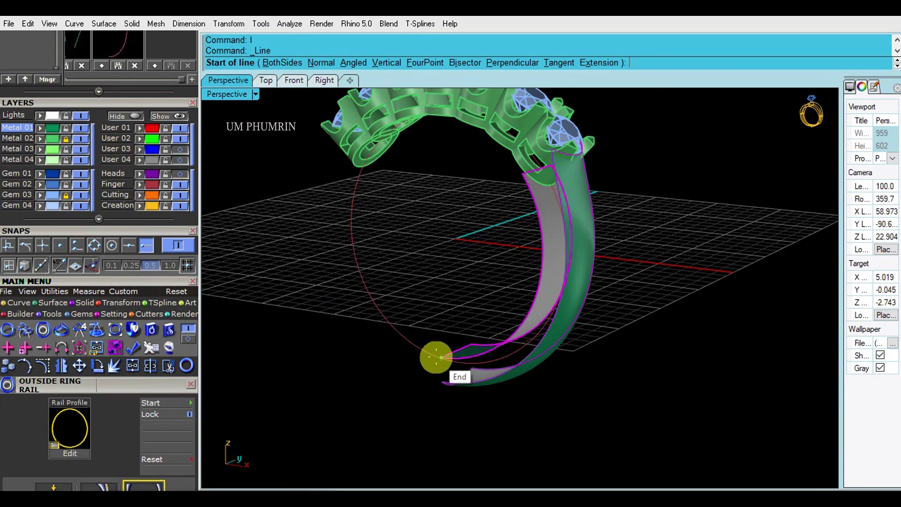
left_click(436, 358)
left_click(442, 368)
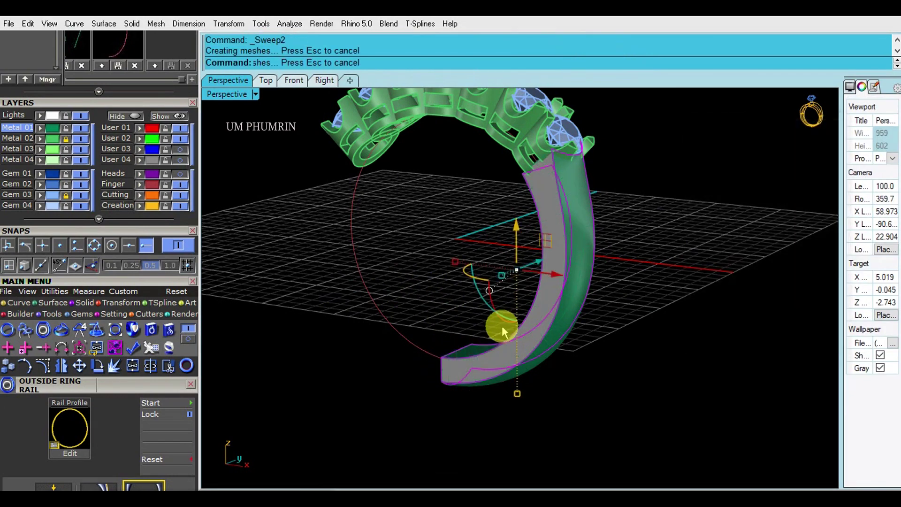
- Delete the border curves and line used for the sweep, and join the three shank surfaces into one closed polysurface
right_click_drag(494, 336, 510, 348, "shift")
key("Delete")
left_click_drag(679, 422, 505, 323)
type("Join")
key("Return")
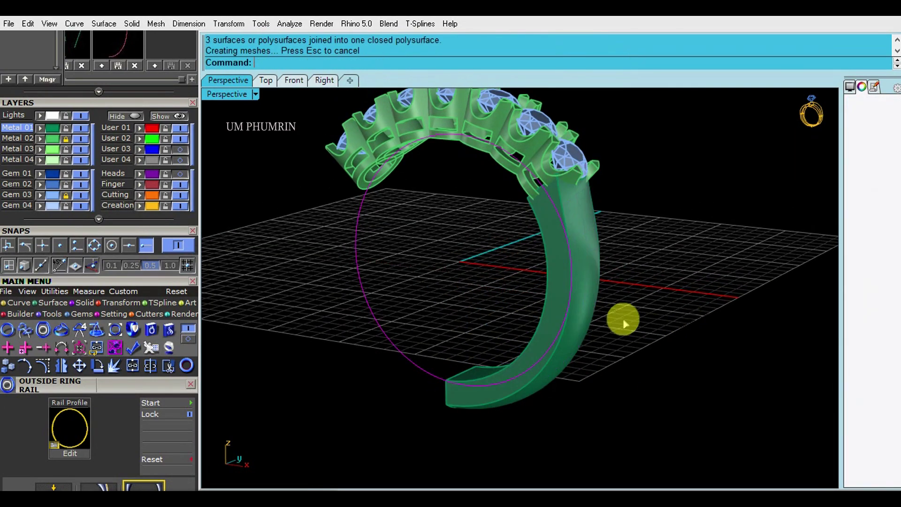
- Extrude the finger circle to both sides and subtract the resulting cylinder from the shank with BooleanDifference
right_click_drag(545, 272, 567, 284)
type("ex")
key("Return")
right_click(435, 288)
left_click(567, 283)
type("bd")
key("Return")
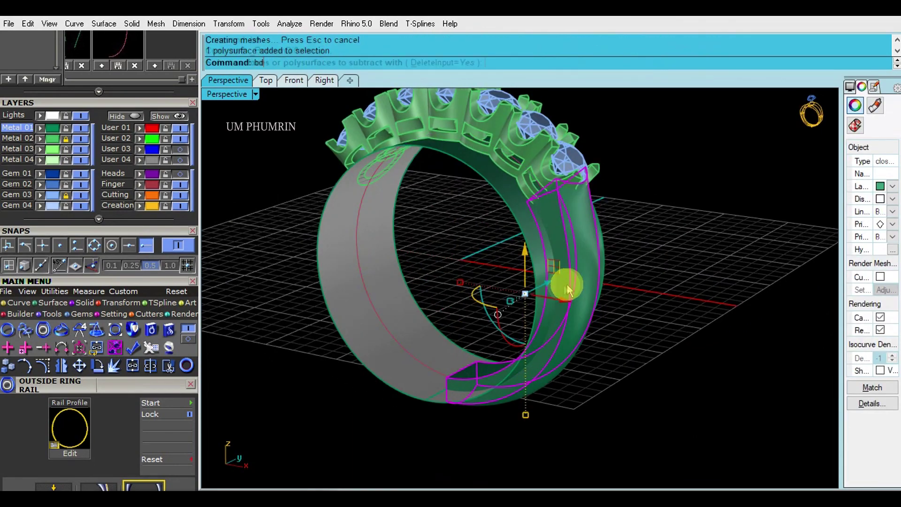
left_click(540, 257)
key("Return")
- Apply Cage Edit to the shank in the Right view, using CPlane coordinates, four cage points per direction and the Global region
right_click_drag(668, 282, 639, 252)
left_click(357, 143)
key("ctrl+F3")
scroll(529, 216, "down", 2)
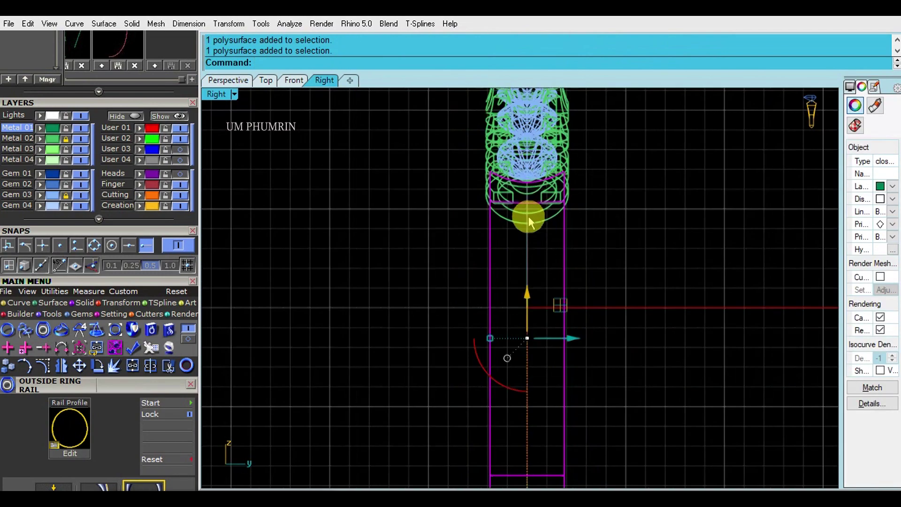
scroll(529, 216, "down", 1)
left_click(120, 303)
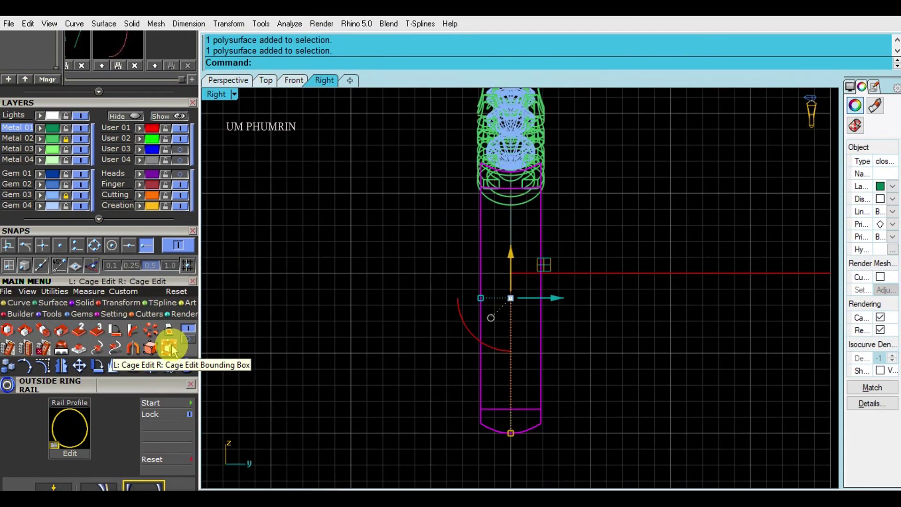
left_click(169, 348)
left_click(330, 63)
key("Return")
key("Return")
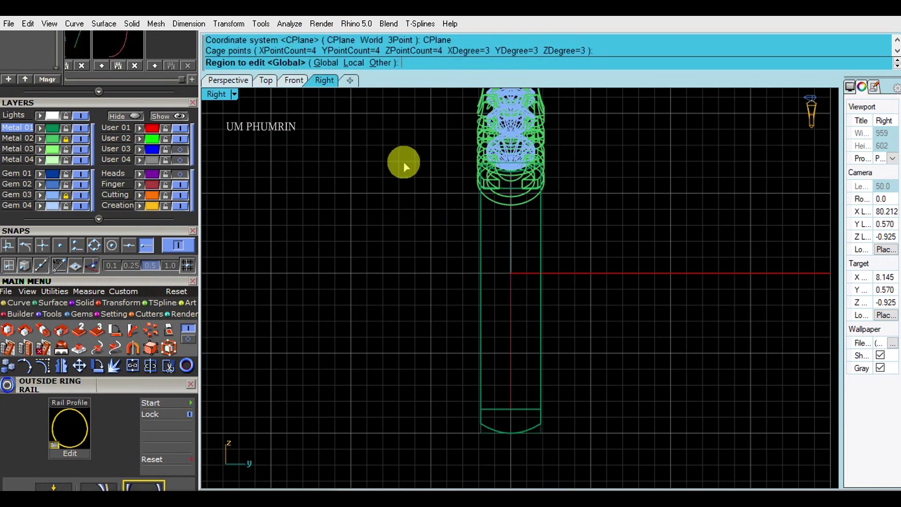
key("Return")
- Taper the shank symmetrically toward its base by progressively narrowing the lower rows of cage points
key("ctrl+a")
scroll(562, 382, "up", 3)
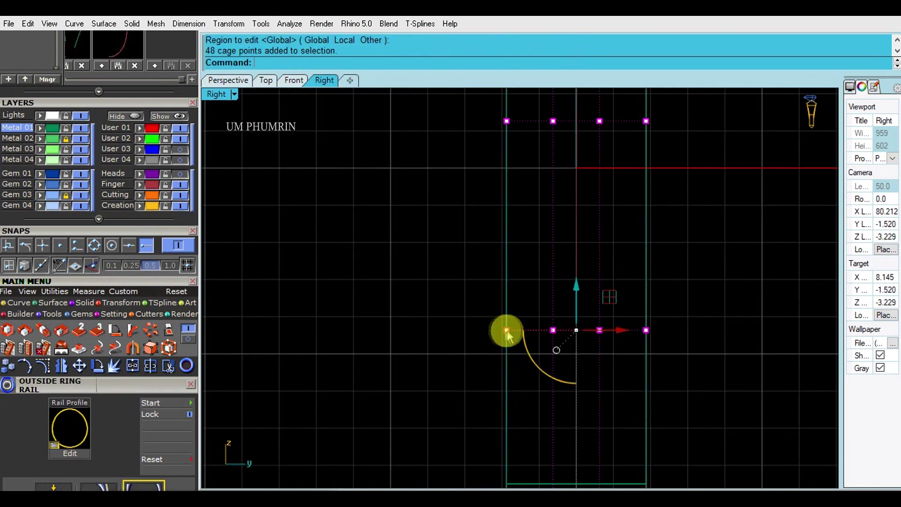
scroll(513, 332, "down", 4)
scroll(496, 305, "up", 3)
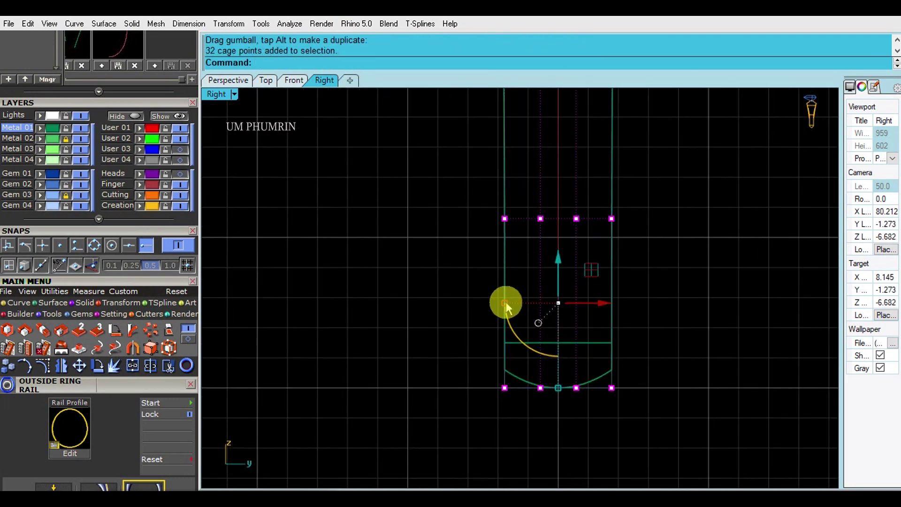
left_click_drag(507, 302, 562, 404)
left_click_drag(511, 391, 517, 386)
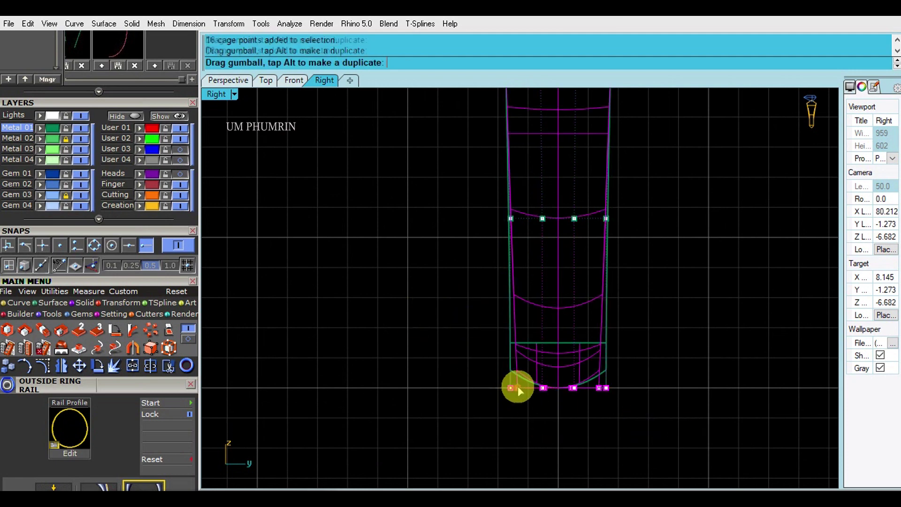
scroll(540, 385, "down", 3)
left_click_drag(438, 278, 644, 425)
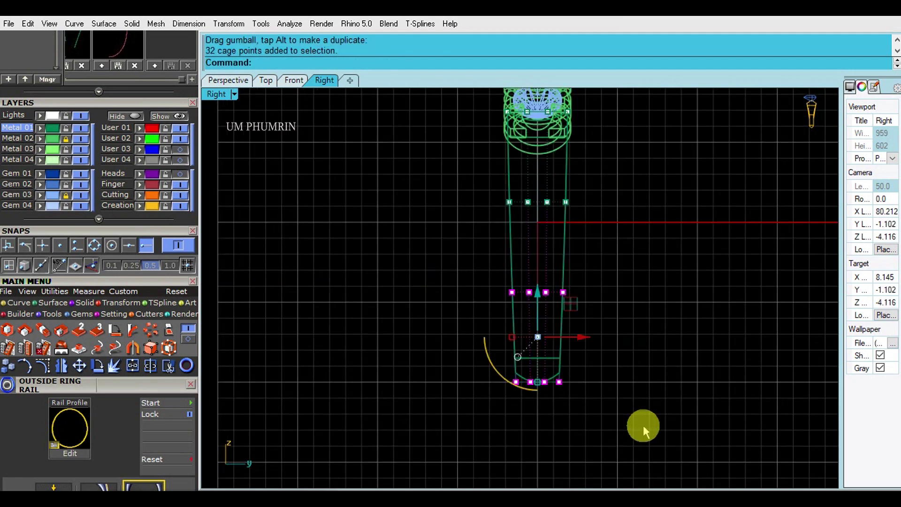
scroll(521, 319, "up", 2)
left_click_drag(441, 284, 580, 407)
scroll(516, 325, "down", 2)
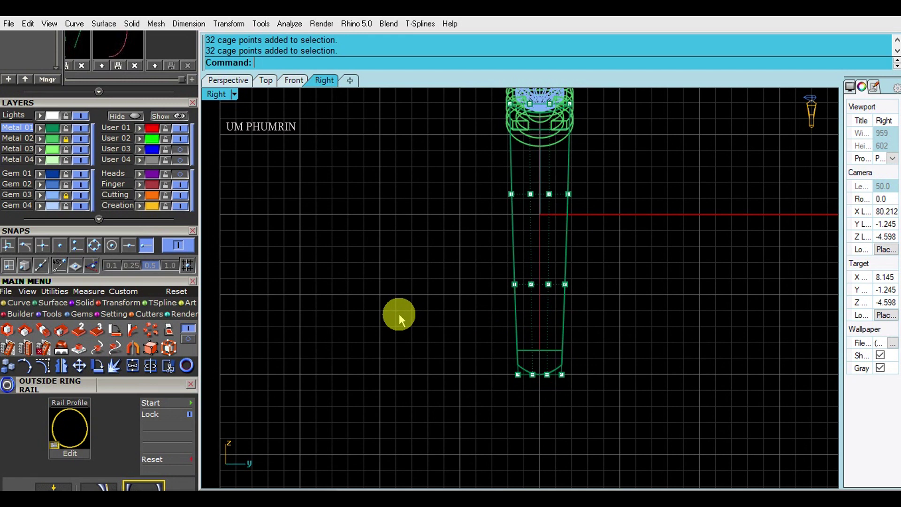
scroll(522, 323, "down", 4)
key("Escape")
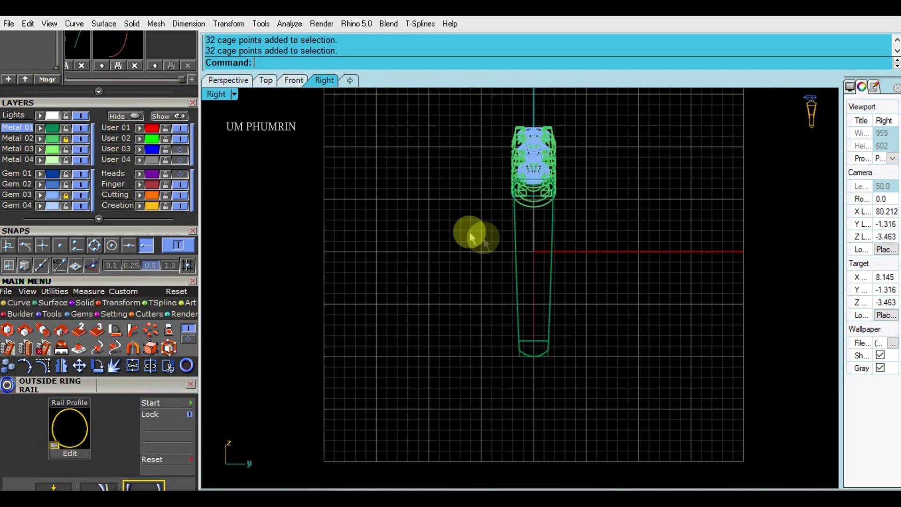
- Delete the editing cage around the tapered shank
left_click(242, 82)
left_click(616, 235)
right_click_drag(548, 232, 673, 230)
type("Delete")
key("Return")
left_click(602, 258)
left_click(663, 254)
- Examine in the Front view where the upper end of the shank overlaps the last prong head
scroll(621, 207, "up", 4)
left_click(296, 81)
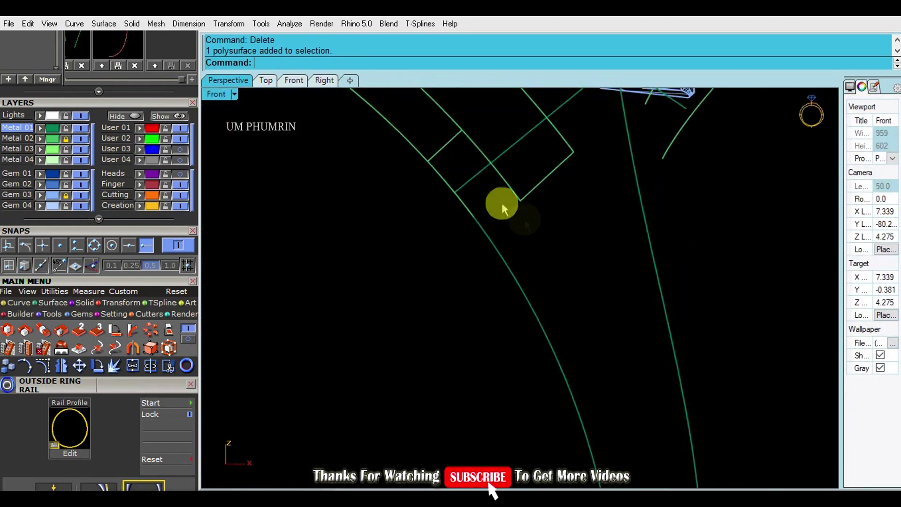
scroll(538, 232, "down", 6)
right_click_drag(540, 234, 525, 218)
scroll(336, 188, "down", 4)
right_click_drag(336, 188, 478, 213)
scroll(569, 223, "up", 4)
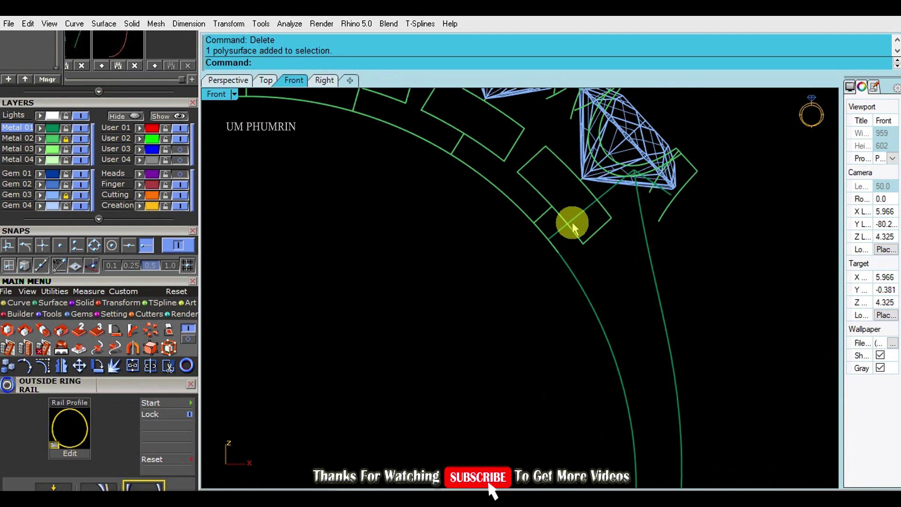
- Unlock the Metal 02 layer so the edges of the prong heads can be duplicated
left_click(225, 81)
scroll(574, 200, "up", 3)
right_click_drag(643, 199, 589, 213)
type("d: D1")
key("Return")
scroll(590, 227, "up", 3)
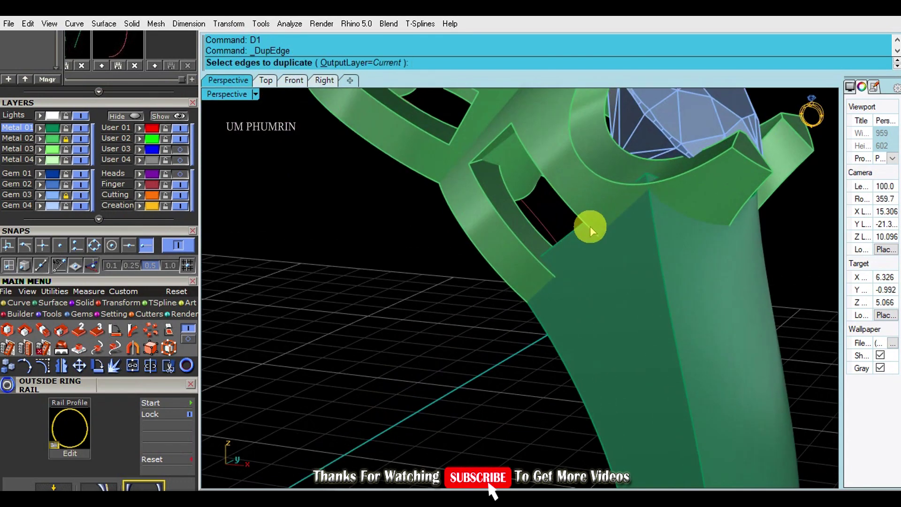
right_click(569, 225)
scroll(587, 234, "down", 2)
left_click(67, 140)
- Duplicate the four edges of the last head's lower side window and join them into one closed curve
right_click_drag(484, 244, 497, 264, "shift")
type("d1")
key("Return")
left_click(547, 199)
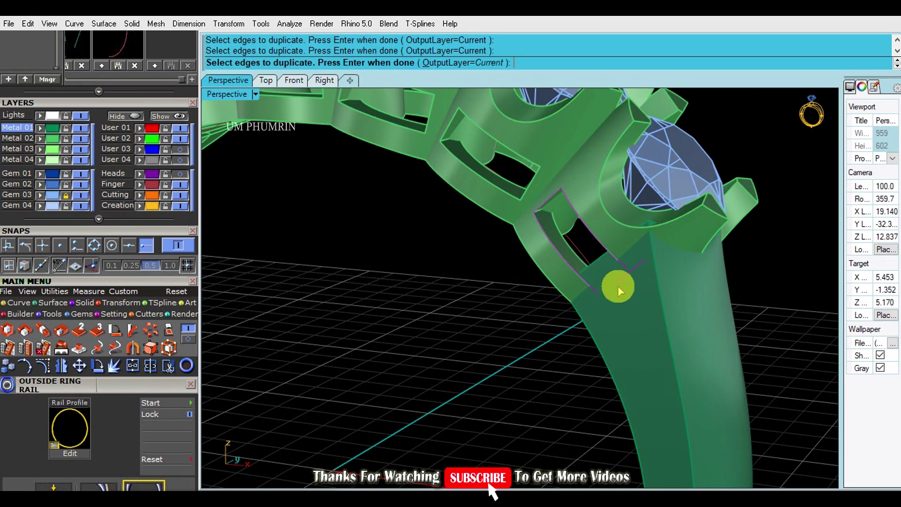
left_click(637, 273)
key("Return")
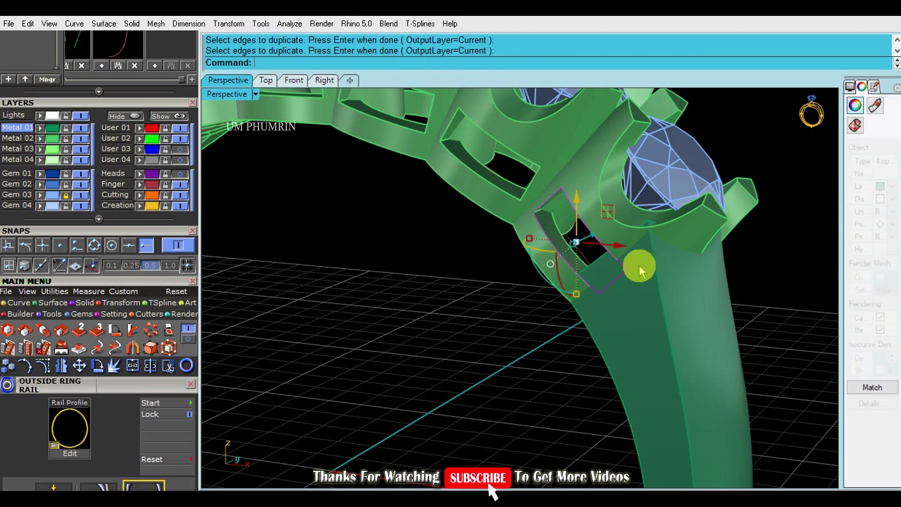
type("join")
key("Return")
- Extrude the closed window curve to both sides across the ring's width, along a picked direction
right_click_drag(639, 266, 581, 251)
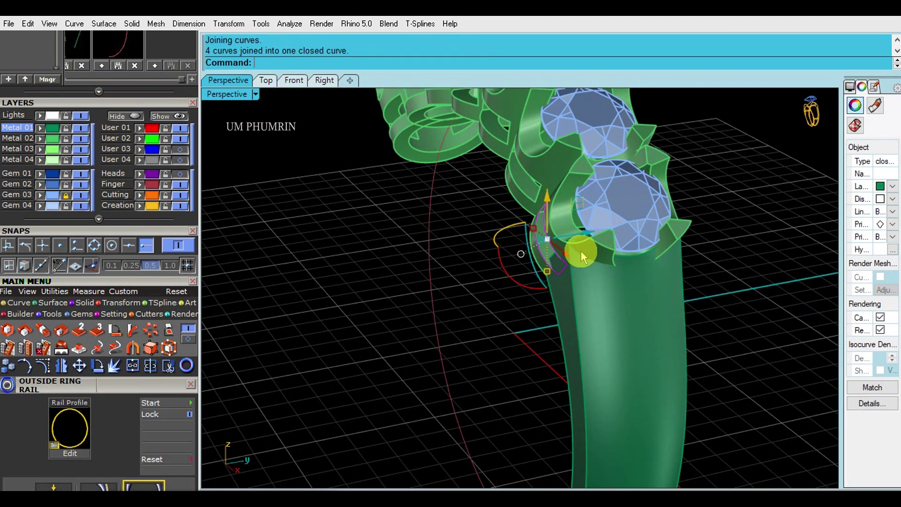
type("E")
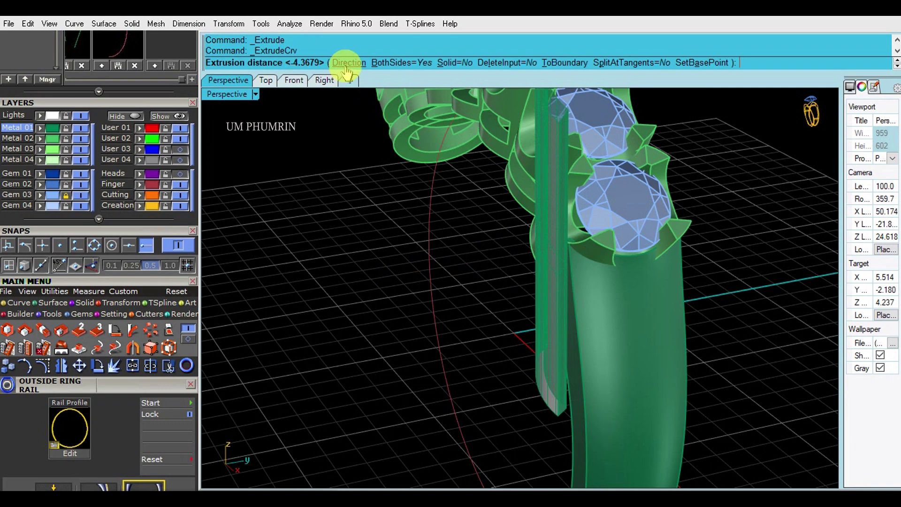
left_click(349, 62)
left_click(352, 348)
left_click(450, 325)
left_click(381, 326)
- Subtract the extruded window shape from the shank with BooleanDifference
right_click_drag(479, 323, 566, 311)
left_click(532, 340)
right_click_drag(536, 338, 601, 331)
scroll(594, 314, "up", 3)
left_click(596, 316)
type("bd")
key("Return")
left_click(509, 278)
right_click(445, 331)
- Extrude the U-shaped edge of the last head's side opening to both sides, along a direction picked across the ring
right_click_drag(446, 333, 621, 339)
right_click_drag(621, 339, 540, 329, "shift")
scroll(538, 230, "up", 4)
right_click_drag(539, 230, 504, 228)
type("E")
right_click_drag(505, 228, 464, 286, "shift")
right_click(478, 247)
scroll(547, 259, "down", 2)
left_click(349, 63)
left_click(333, 289)
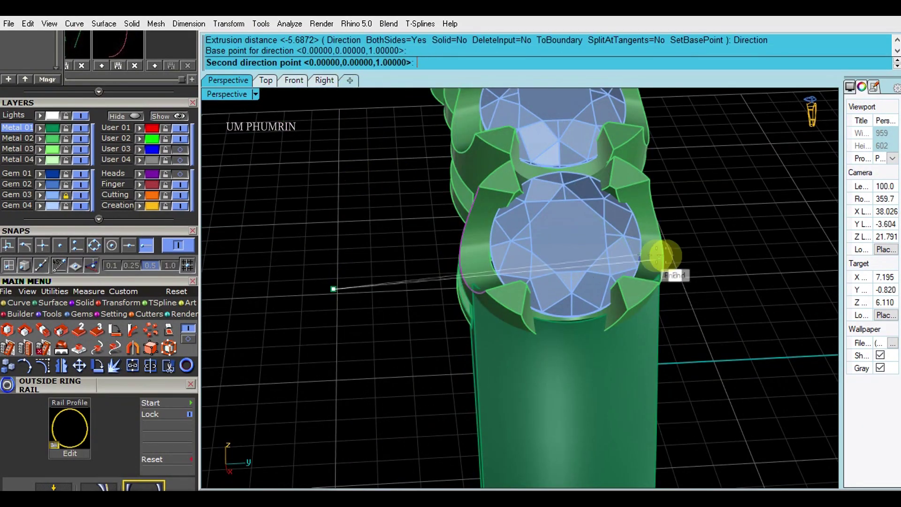
left_click(710, 275)
left_click(709, 276)
- Nudge the U-shaped extruded surface with the gumball and subtract it from the shank
right_click_drag(582, 262, 684, 230)
scroll(585, 254, "up", 4)
right_click_drag(591, 252, 600, 191)
left_click(529, 270)
scroll(599, 191, "up", 5)
left_click_drag(592, 158, 602, 162)
right_click_drag(603, 163, 521, 233)
scroll(523, 235, "down", 3)
left_click(612, 307)
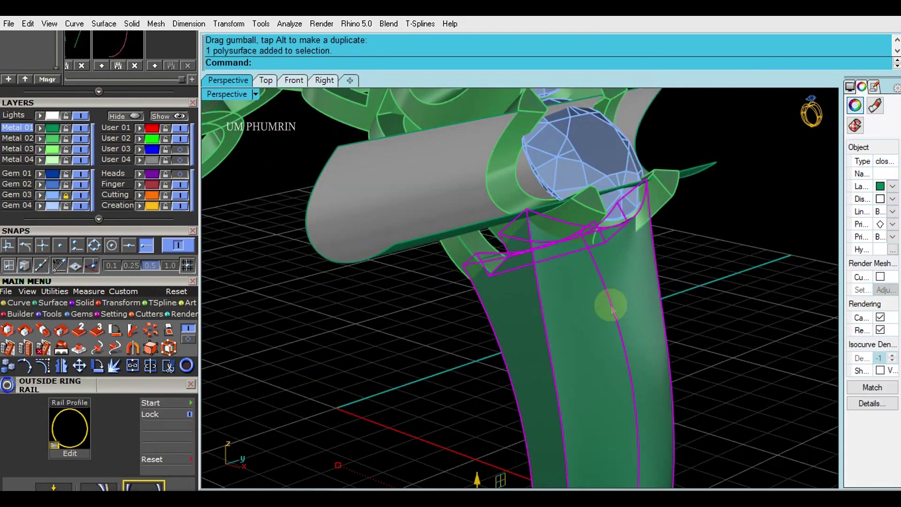
left_click(441, 235)
key("Return")
right_click_drag(344, 233, 532, 202)
scroll(541, 242, "up", 2)
key("ctrl+e")
left_click(567, 253)
scroll(529, 195, "up", 4)
scroll(538, 144, "up", 4)
right_click_drag(538, 141, 541, 123)
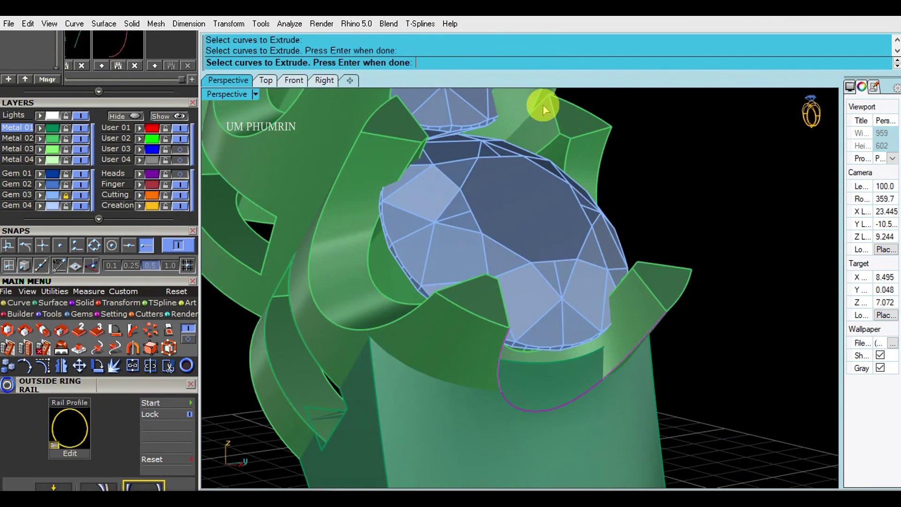
key("Return")
scroll(555, 197, "down", 4)
key("Escape")
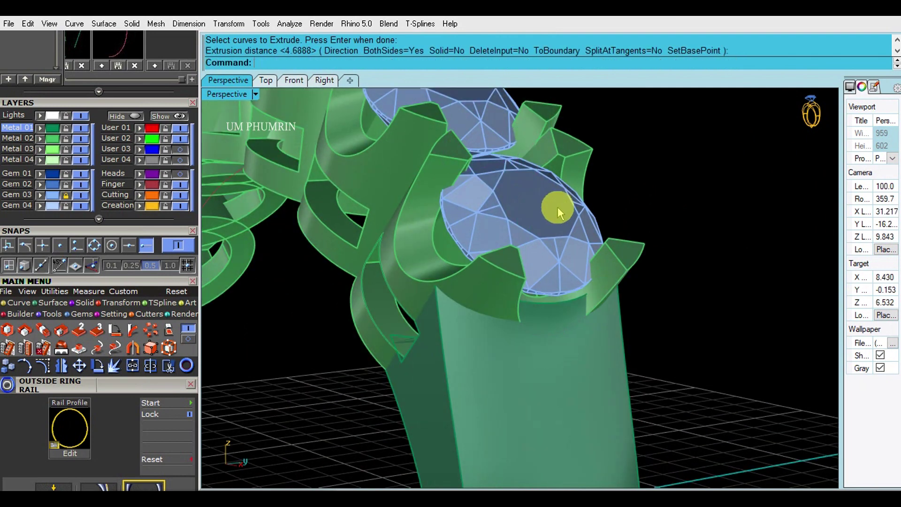
- Loft a surface between the two opposite U-shaped edges that run between the last head's prongs
left_click(604, 296)
scroll(554, 196, "up", 8)
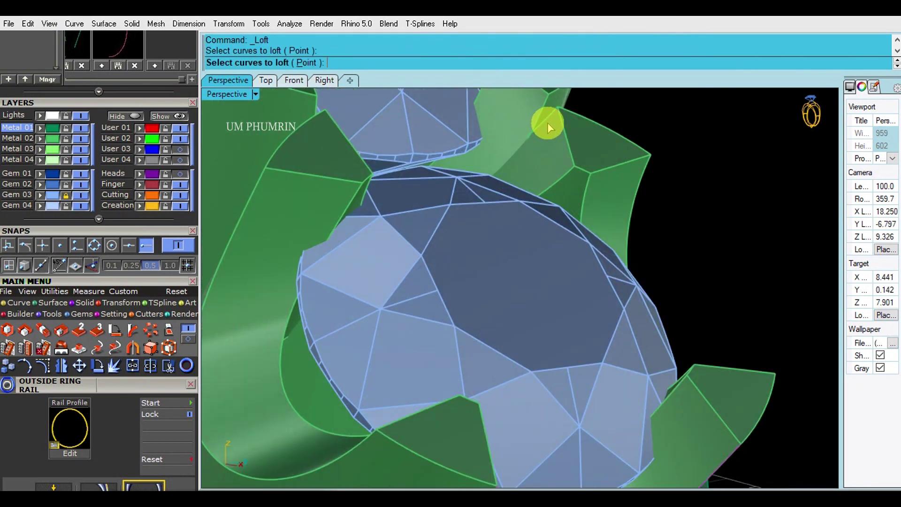
left_click(547, 123)
key("Return")
key("Return")
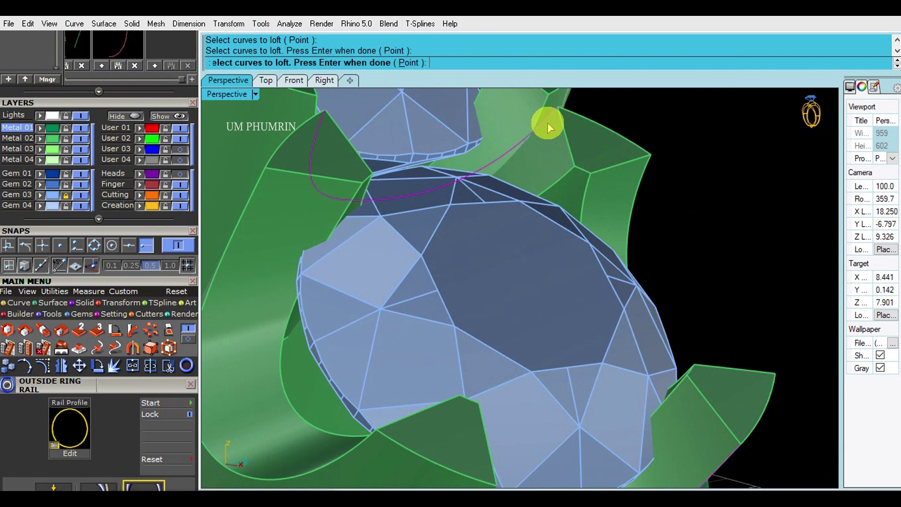
scroll(551, 152, "down", 6)
key("Return")
- Align the gumball to the lofted surface and stretch the surface lengthwise beyond the last head
left_click(605, 224)
left_click(487, 268)
left_click(536, 179)
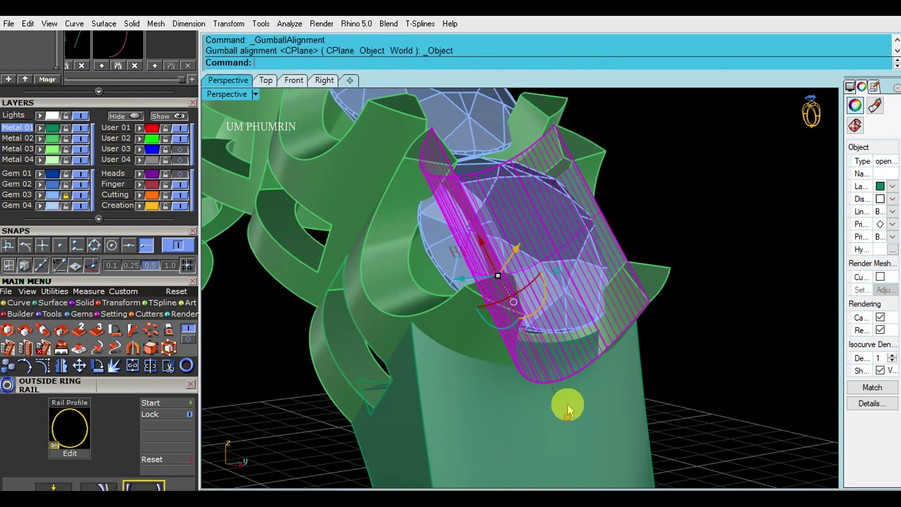
left_click_drag(618, 472, 618, 471)
scroll(628, 399, "down", 4)
right_click_drag(629, 397, 712, 365)
left_click(711, 365)
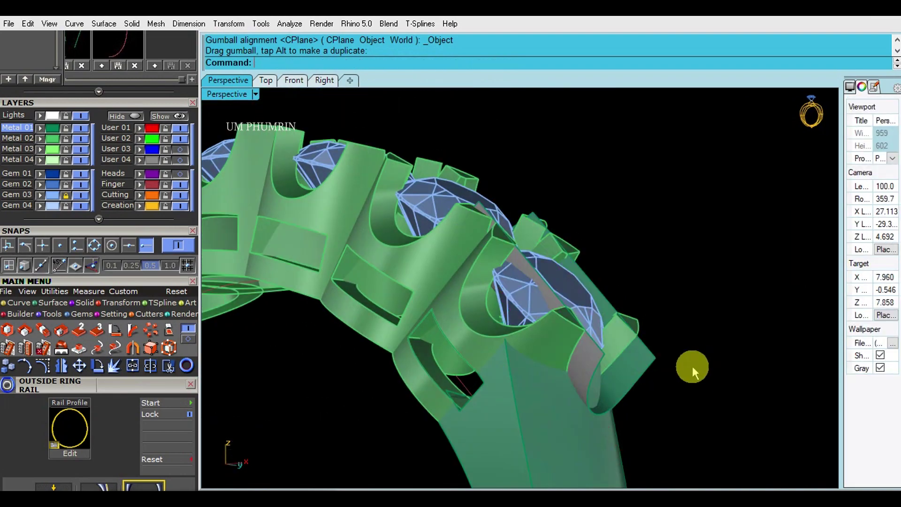
- Flip the lofted surface's direction and cut the shank with it using BooleanDifference
right_click_drag(692, 366, 646, 382)
scroll(615, 316, "up", 3)
left_click(607, 319)
mouse_move(611, 324)
right_mouse_down()
mouse_move(599, 305)
mouse_move(614, 318)
mouse_move(599, 372)
mouse_move(598, 325)
right_mouse_up()
type("lip")
key("Return")
left_click(599, 372)
type("bd")
key("Return")
- Undo the last cut and delete the lofted surface
scroll(664, 302, "down", 3)
right_click_drag(664, 301, 623, 284)
key("ctrl+z")
left_click(628, 309)
key("Delete")
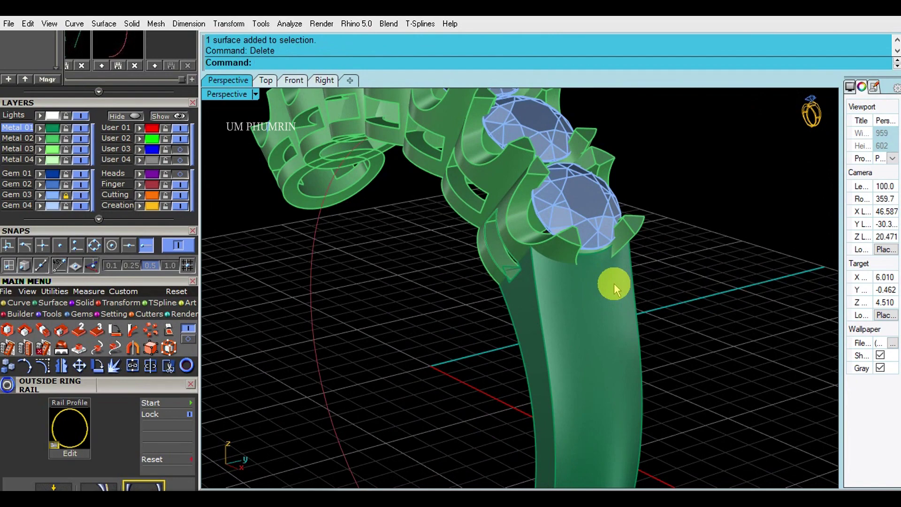
- Mirror the half shank through the origin across the ring's vertical centre plane, keeping the original, and save the file
scroll(614, 283, "down", 5)
right_click_drag(609, 282, 669, 312)
left_click(586, 270)
left_click(646, 266)
left_click(607, 261)
type("Mim")
key("Return")
type("0")
key("Return")
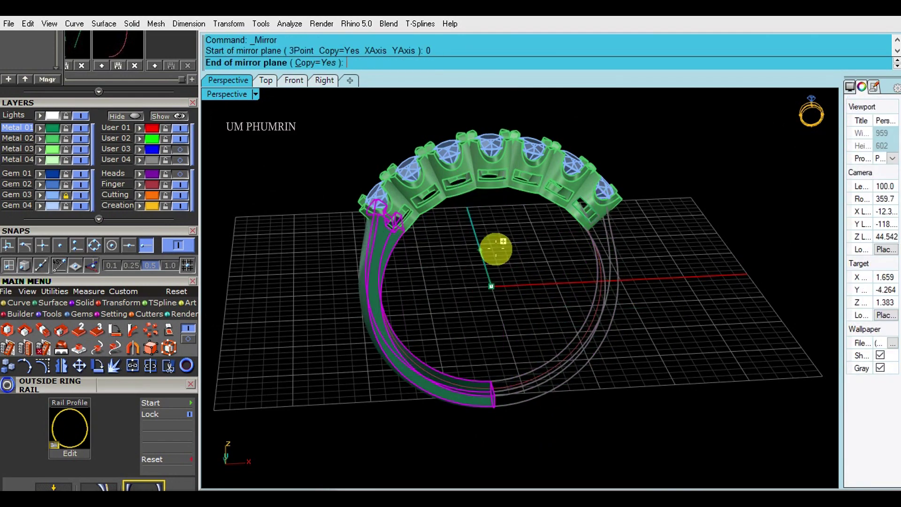
left_click(496, 249)
left_click(484, 259)
right_click_drag(510, 270, 514, 195)
key("ctrl+s")
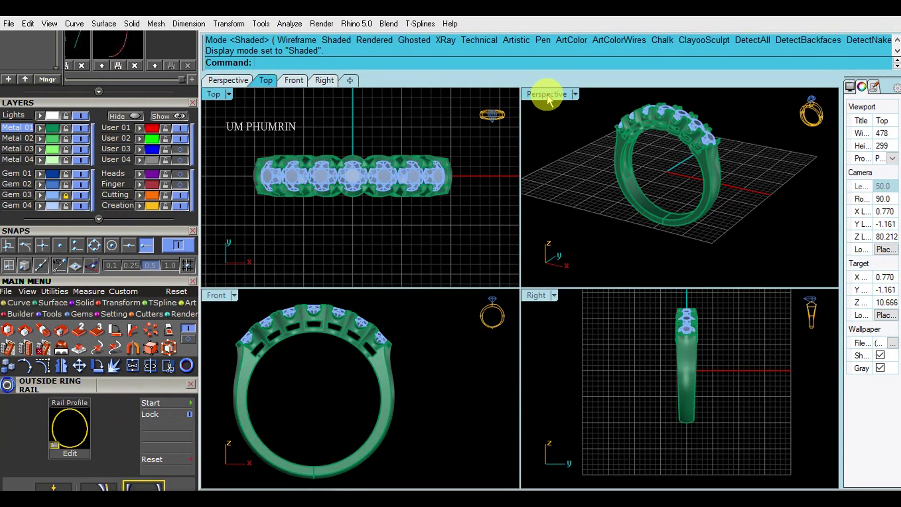
- Examine the complete ring in an enlarged perspective view, and in the four-view layout with the grid hidden
double_click(547, 94)
right_click_drag(563, 181, 625, 216)
scroll(139, 259, "up", 5)
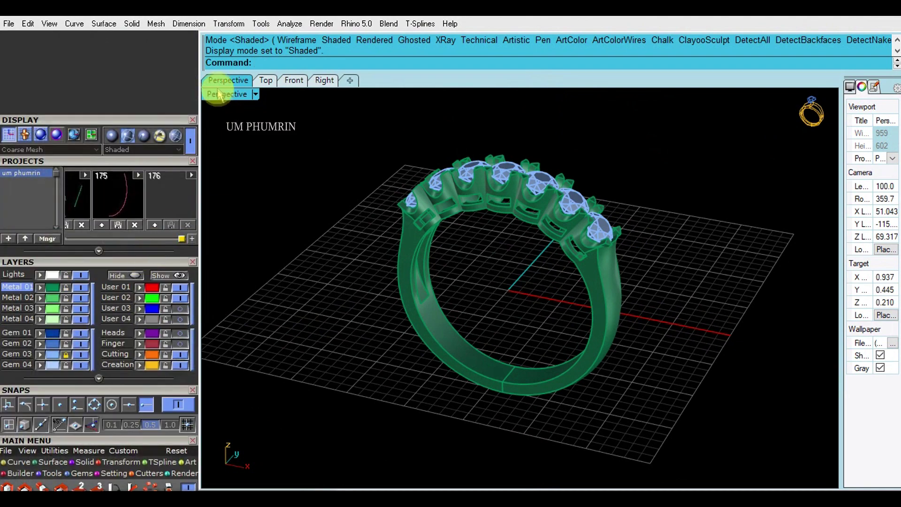
double_click(226, 93)
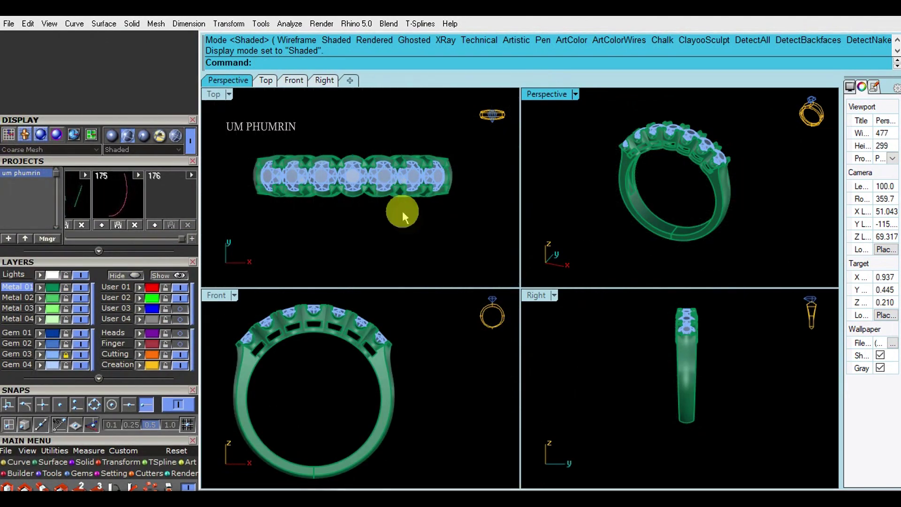
scroll(429, 349, "down", 3)
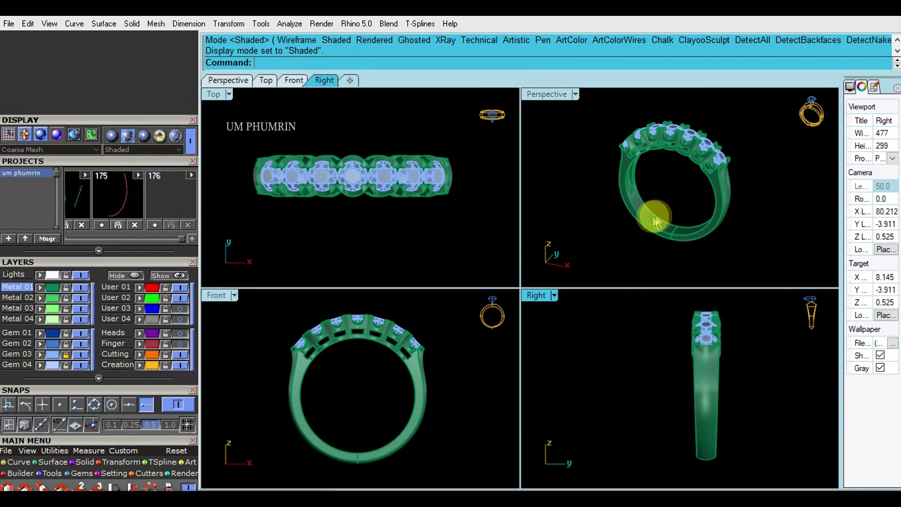
right_click_drag(680, 212, 681, 201)
scroll(410, 187, "up", 2)
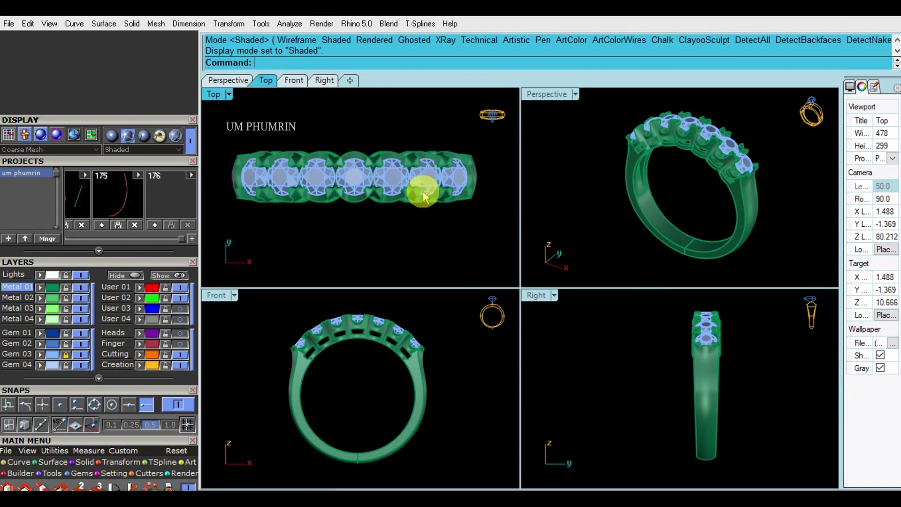
right_click_drag(447, 229, 446, 227)
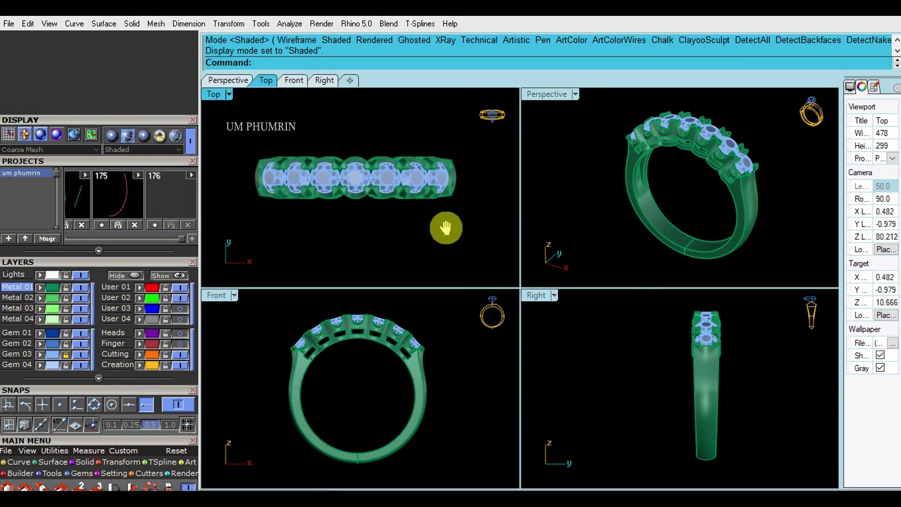